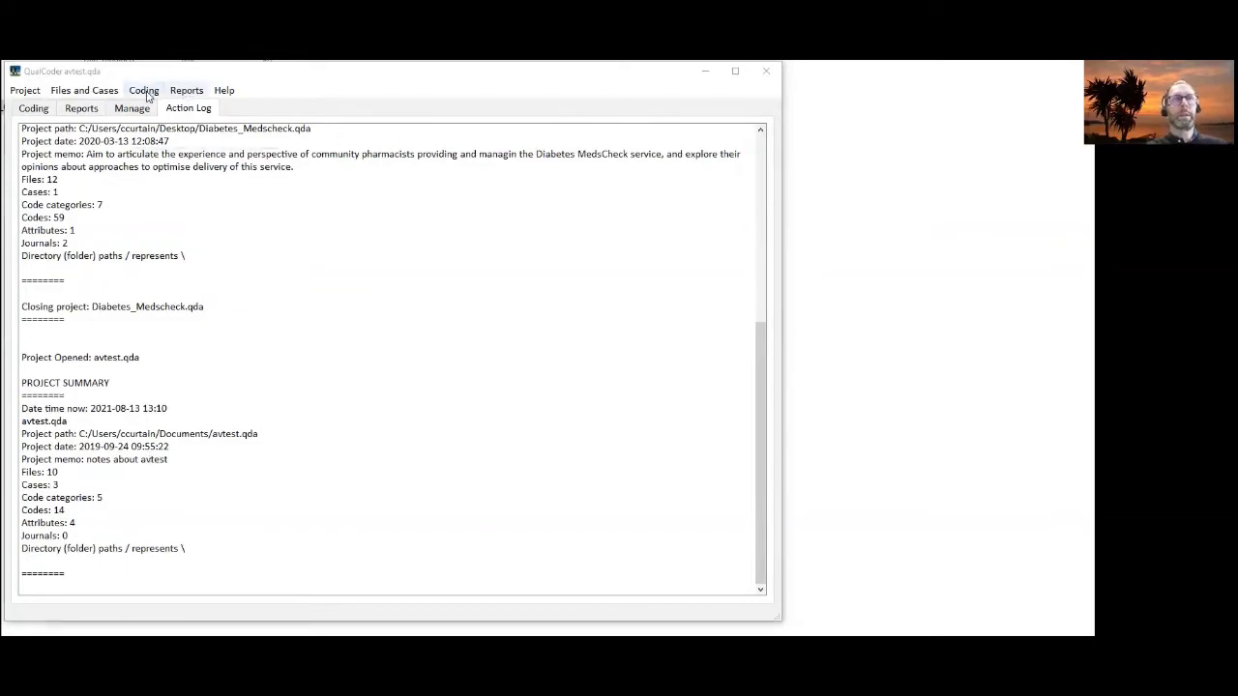
Switch to the Code audio/video view from the Coding menu.
click(144, 91)
click(150, 139)
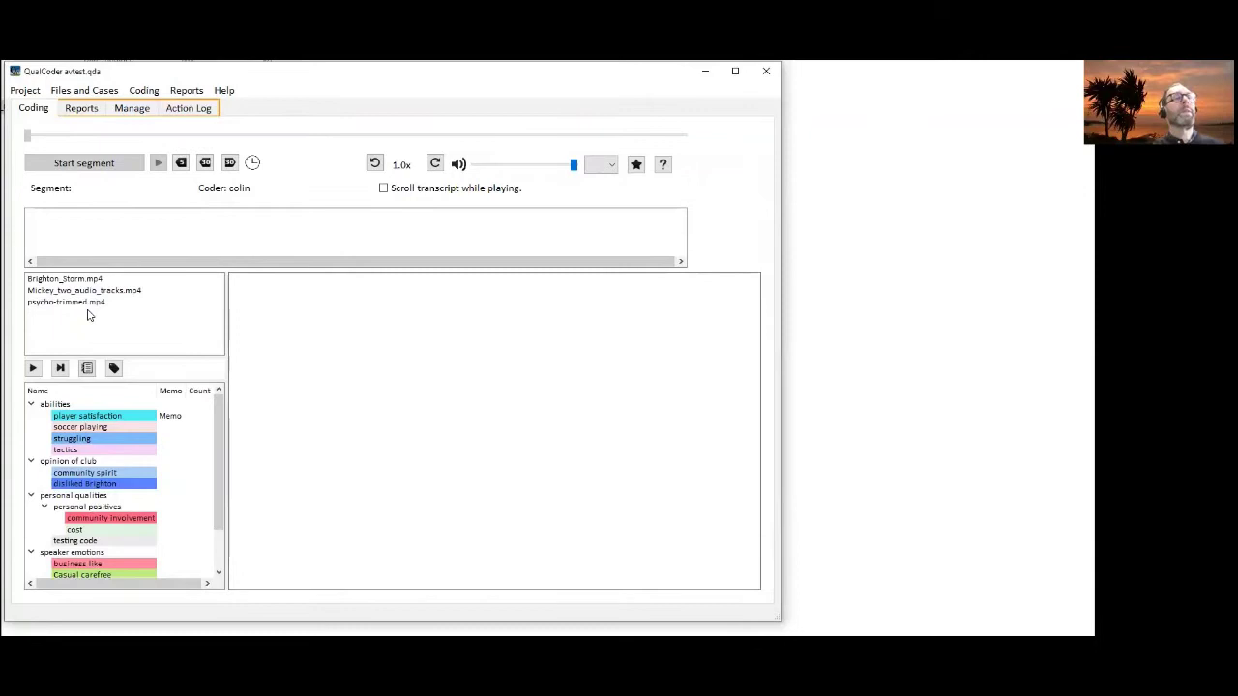
Load Brighton_Storm.mp4 with its transcript and move the video window to the right.
click(52, 281)
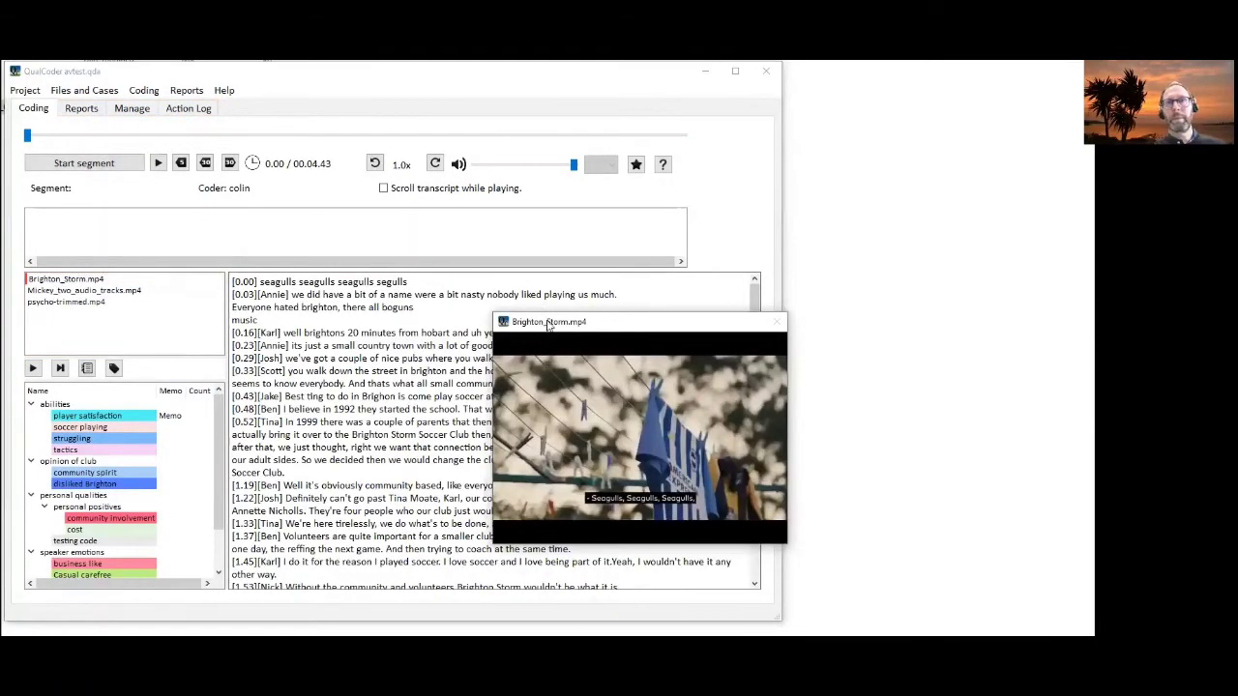
drag(547, 322, 844, 210)
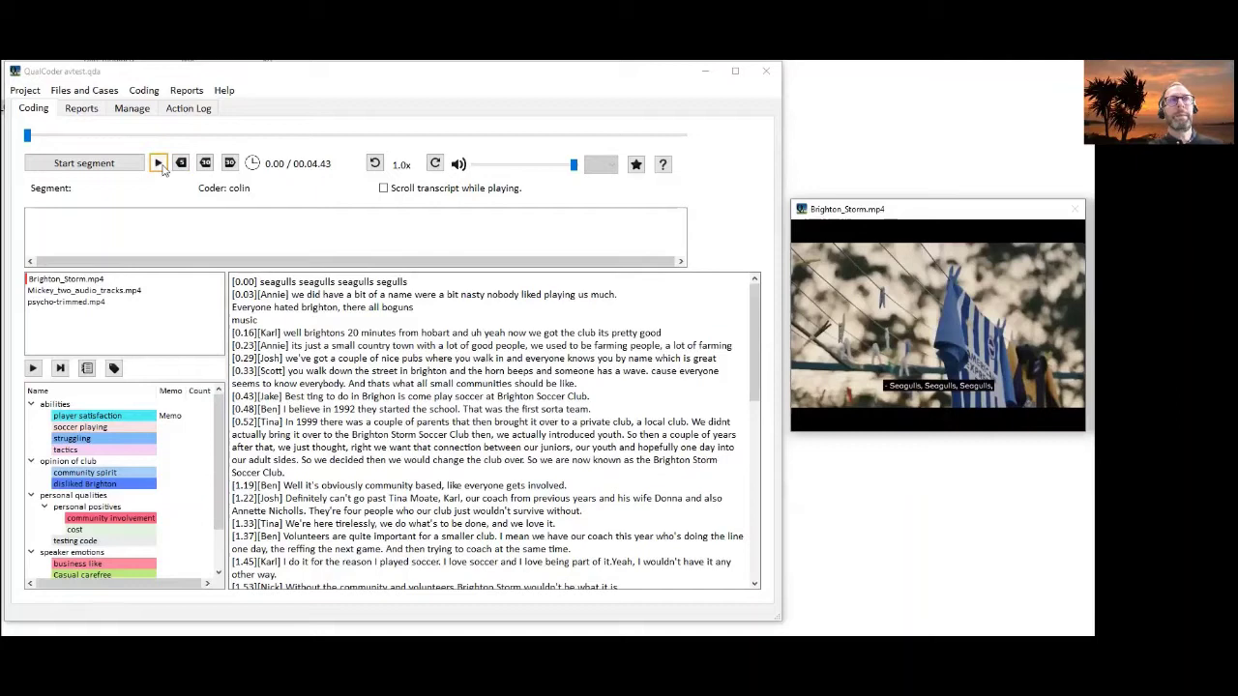
Try play, 30-second rewind and forward on Brighton_Storm.mp4, lower the volume, and resume playback.
click(159, 164)
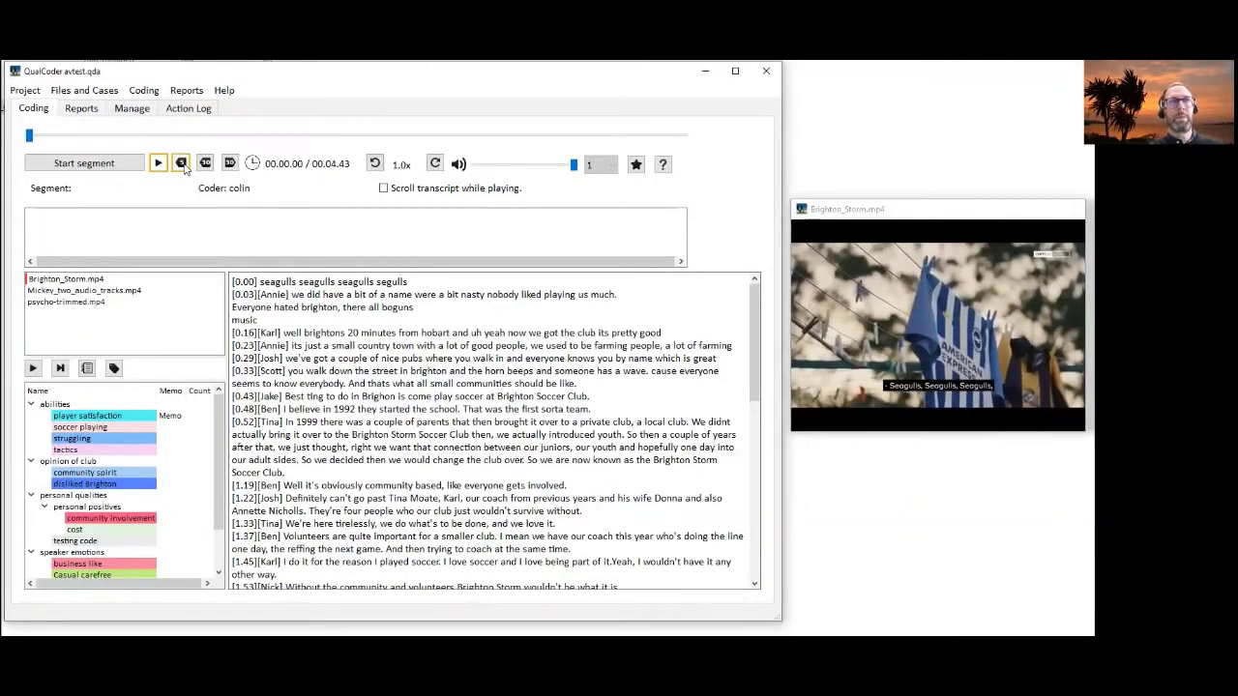
click(184, 168)
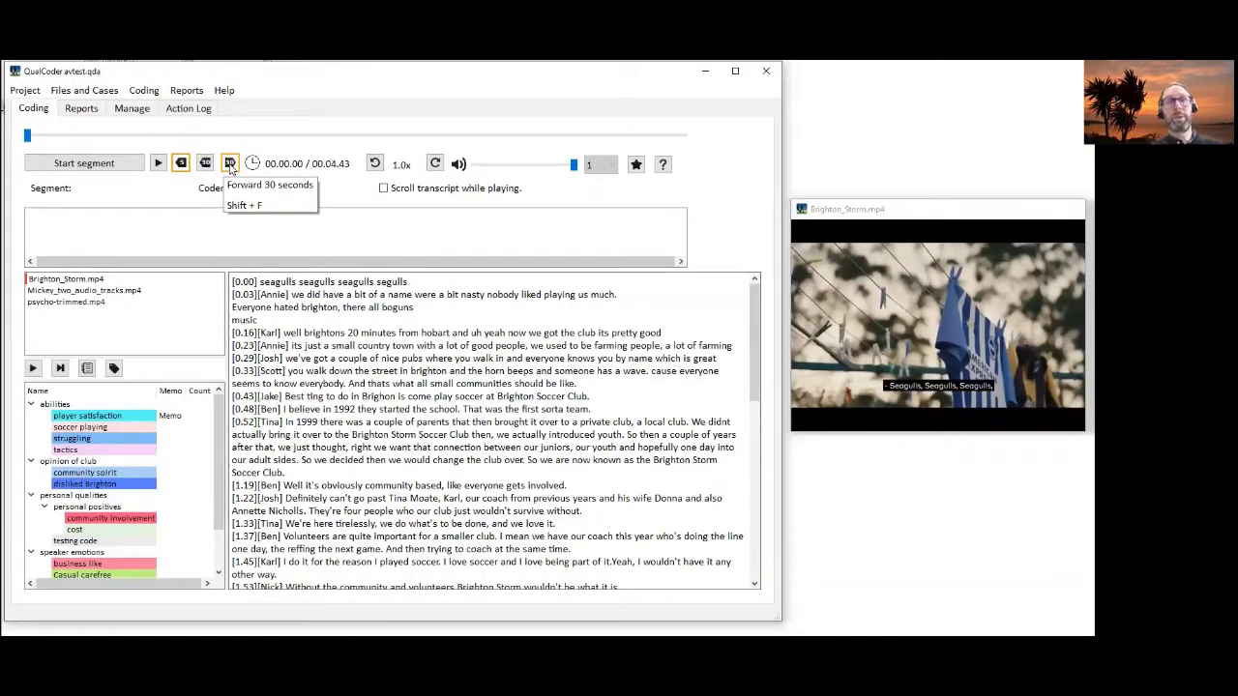
click(230, 164)
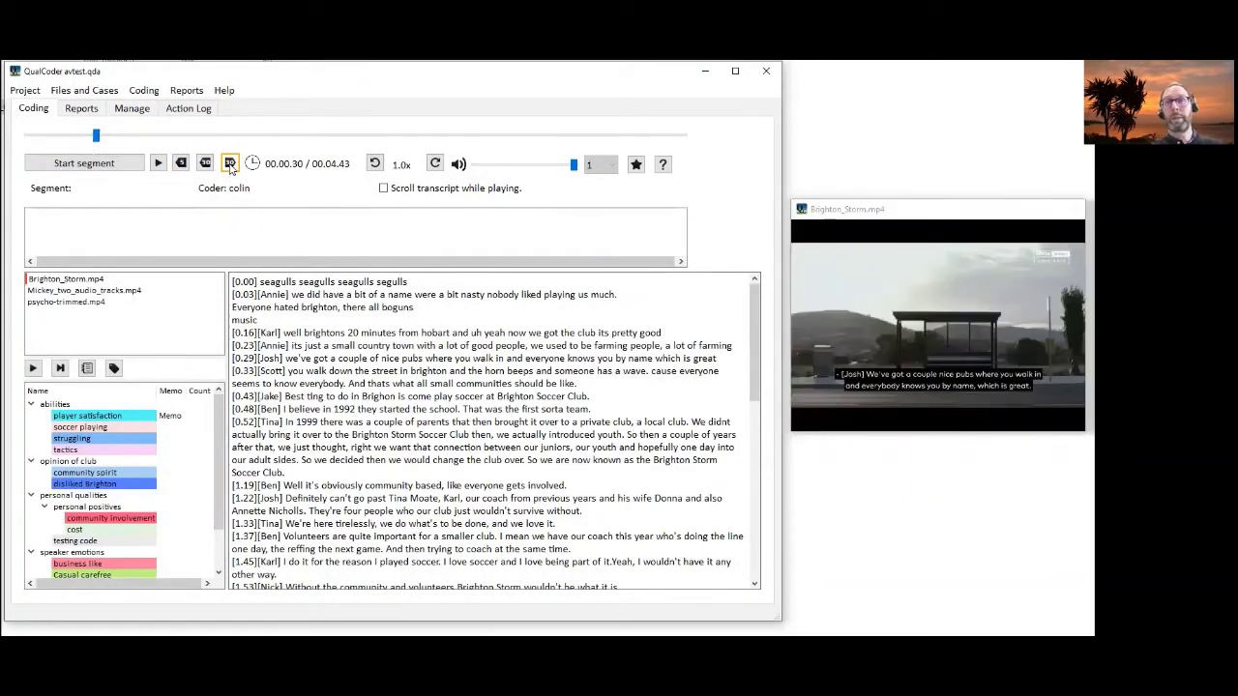
click(159, 165)
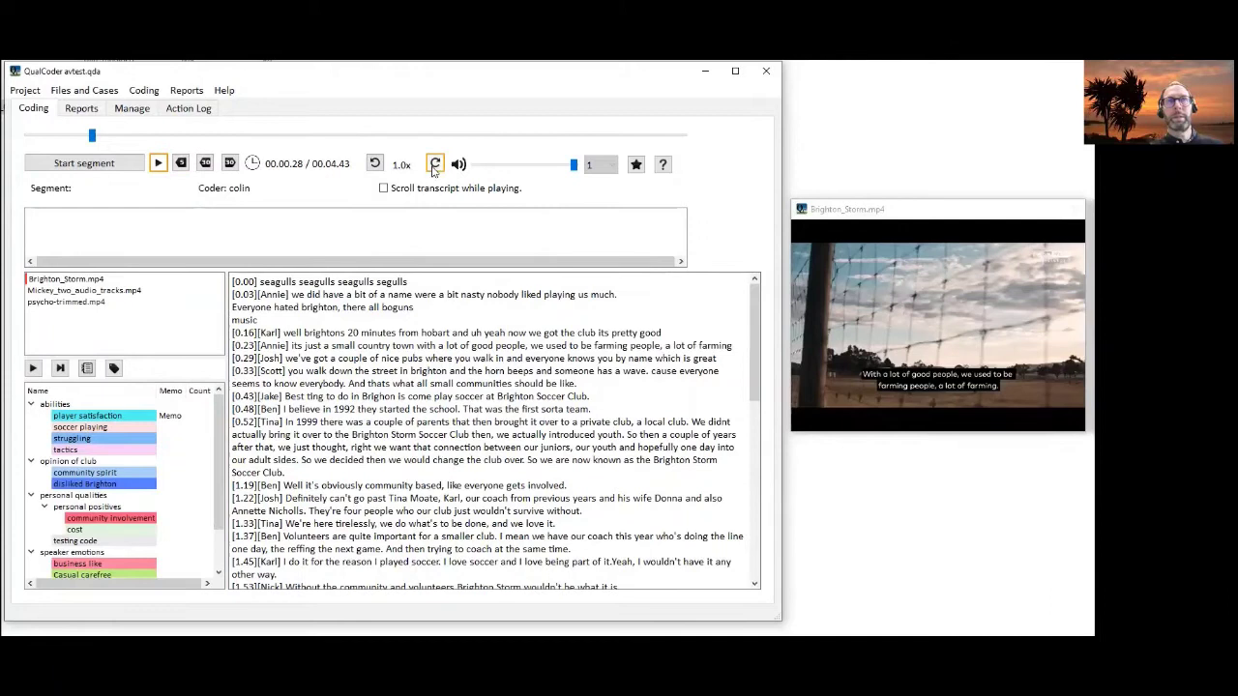
click(158, 162)
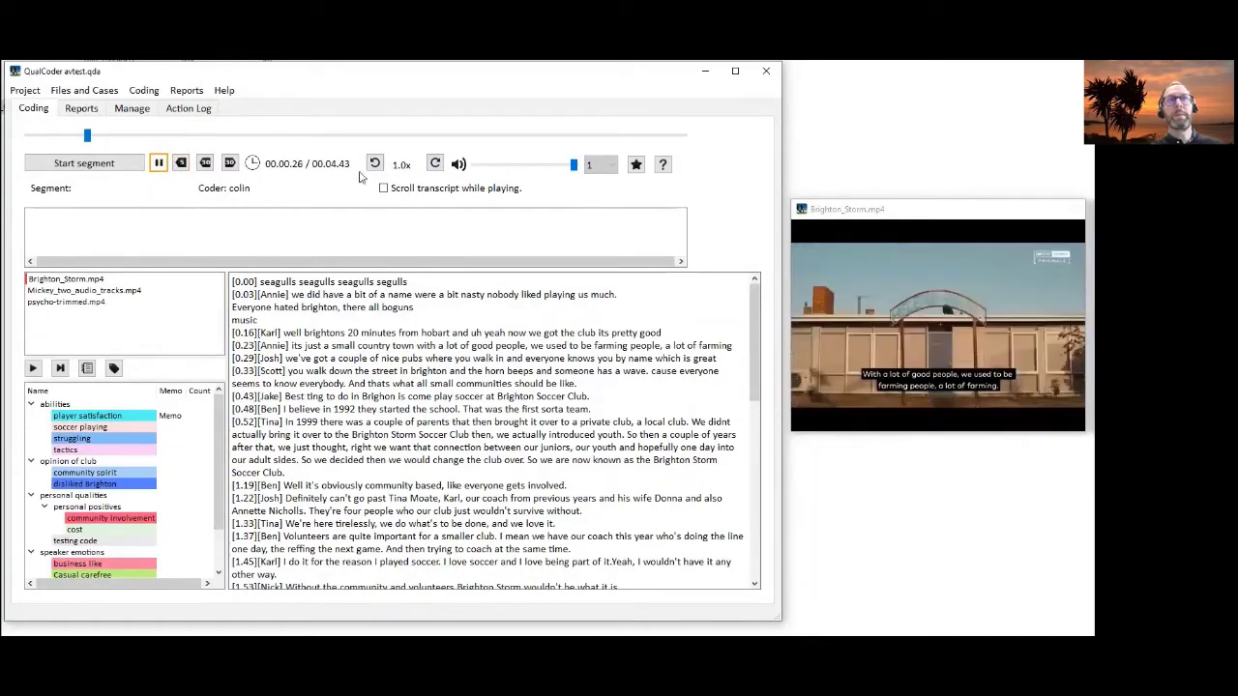
drag(575, 167, 504, 167)
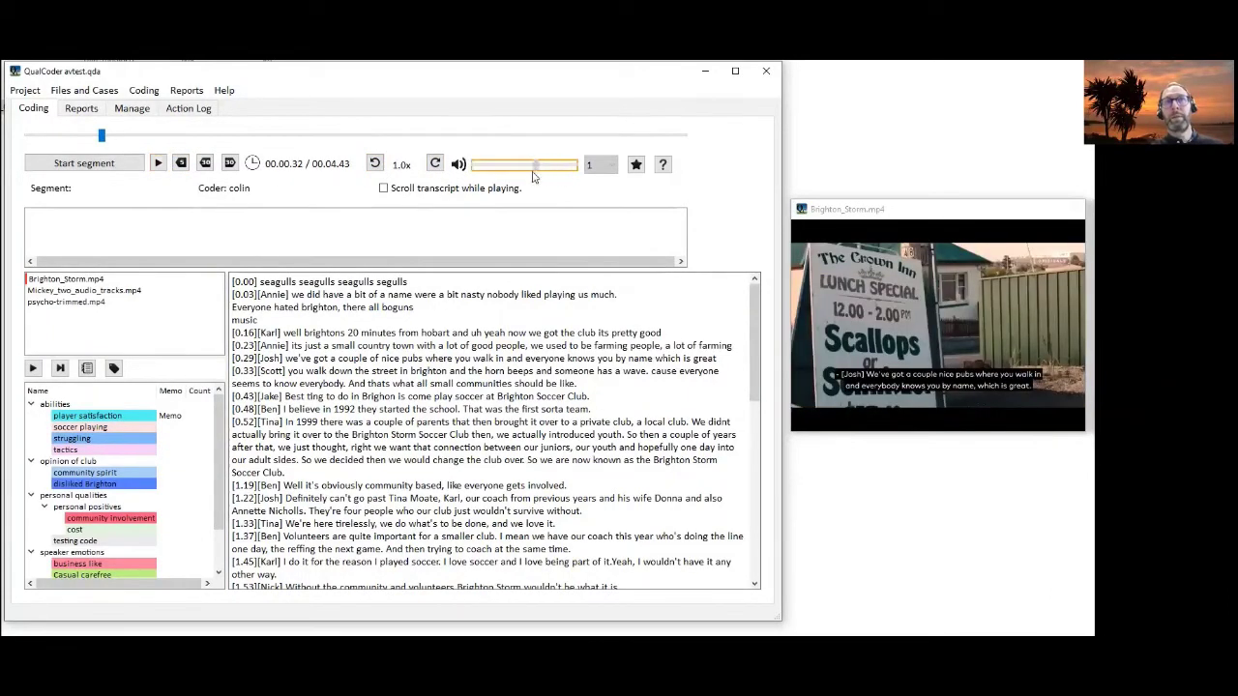
click(158, 163)
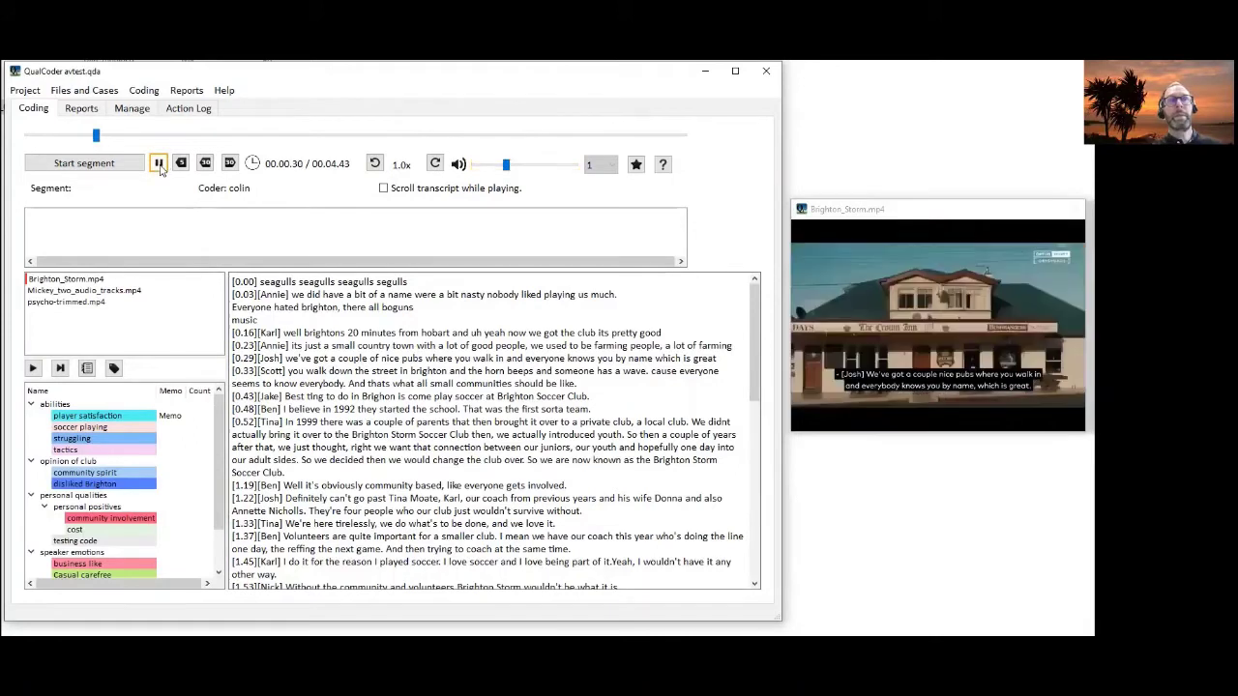
Pause the video at 0:30 and scroll through the transcript, returning to the top.
click(159, 164)
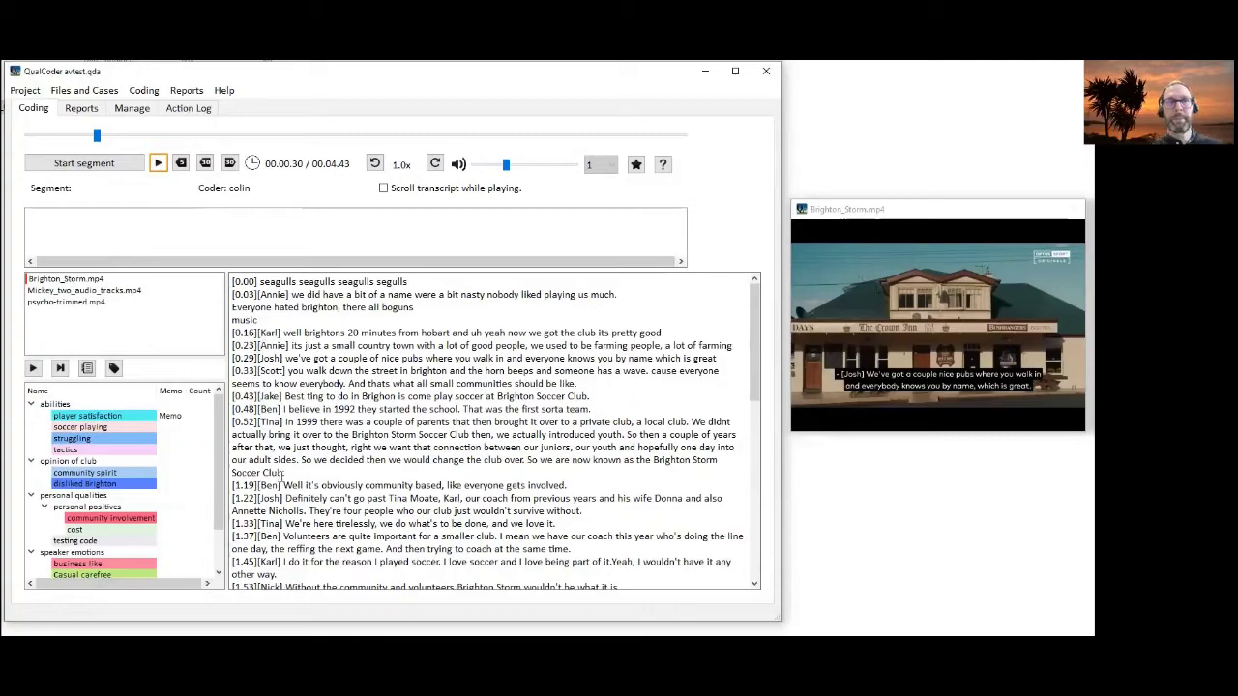
scroll(283, 478, down, 4)
scroll(282, 477, down, 5)
scroll(287, 479, down, 3)
scroll(287, 477, up, 8)
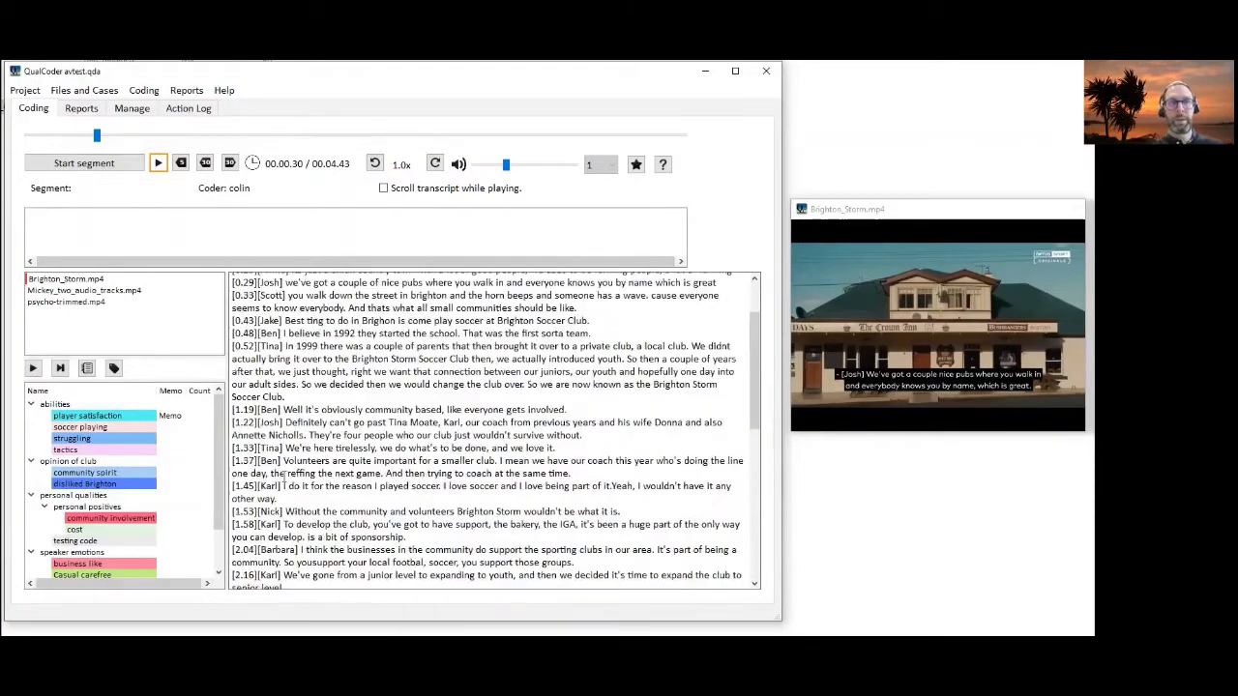
scroll(286, 477, up, 2)
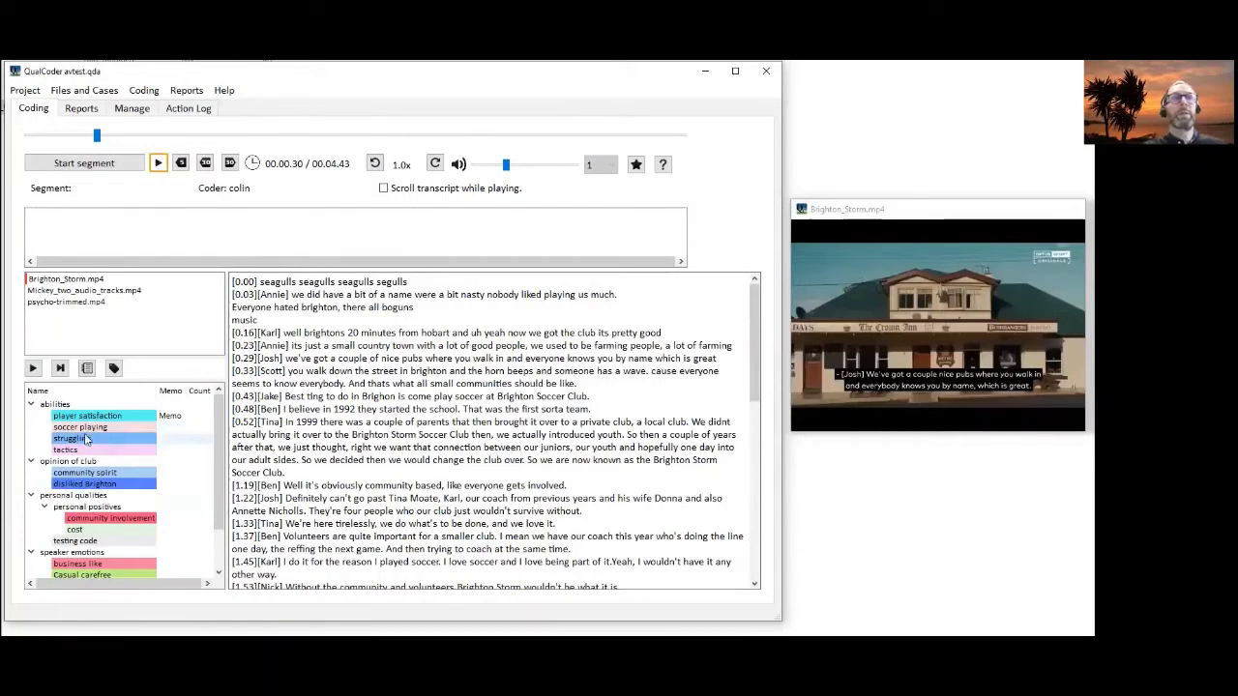
Code Karl's 0:16 line as player satisfaction and enable transcript scrolling during playback.
click(136, 416)
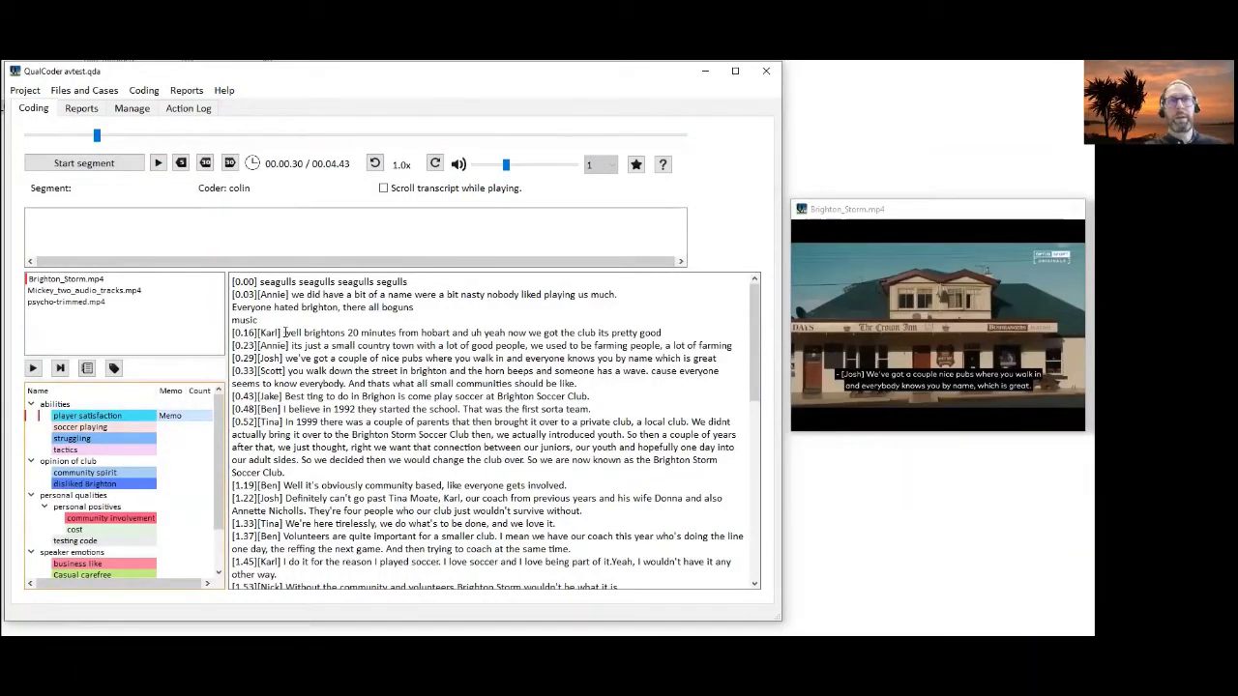
drag(286, 334, 662, 334)
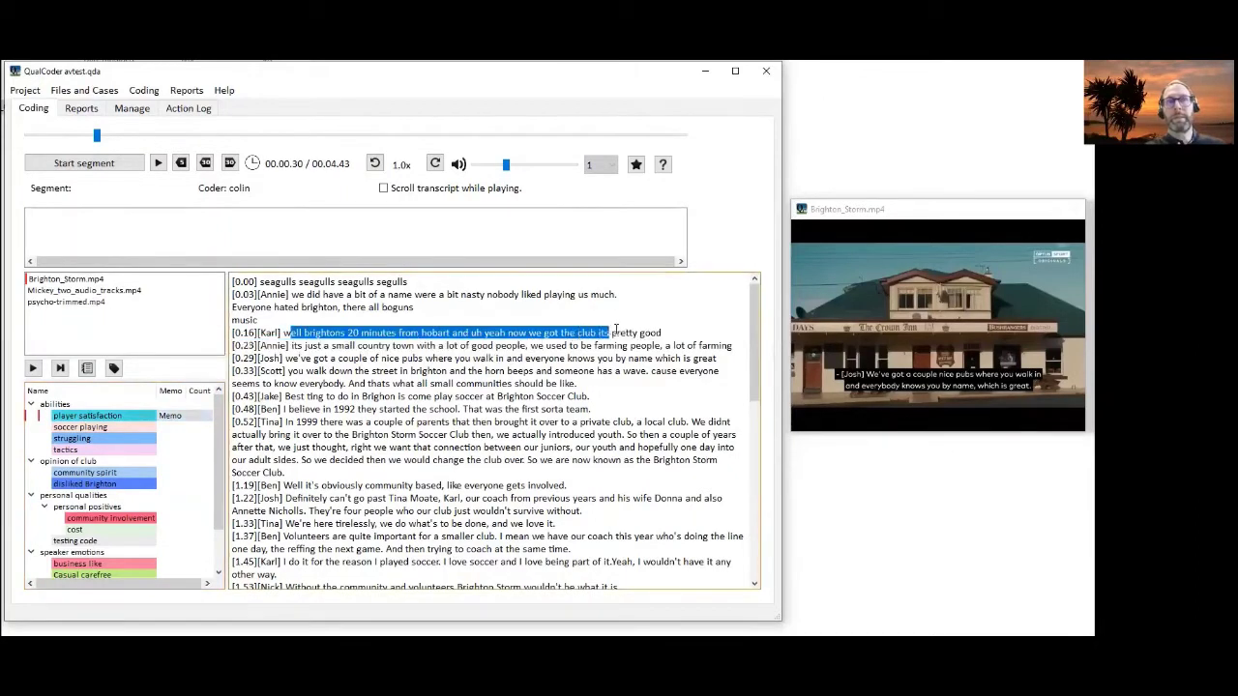
key(m)
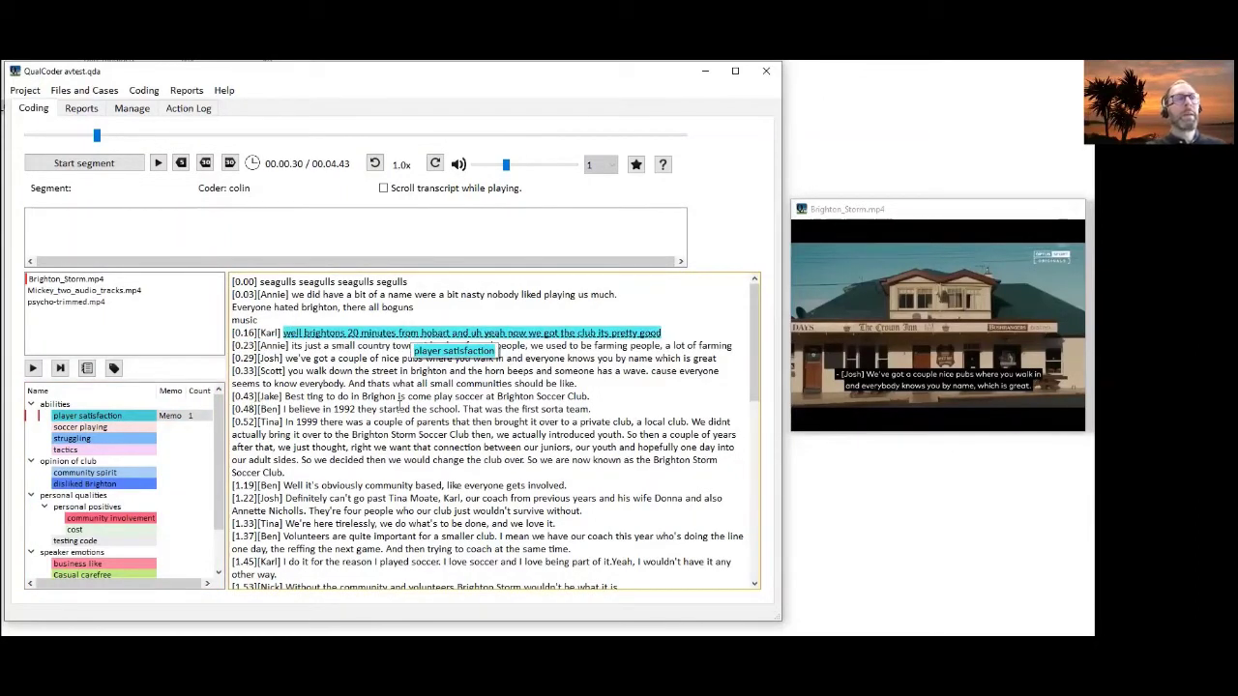
click(385, 188)
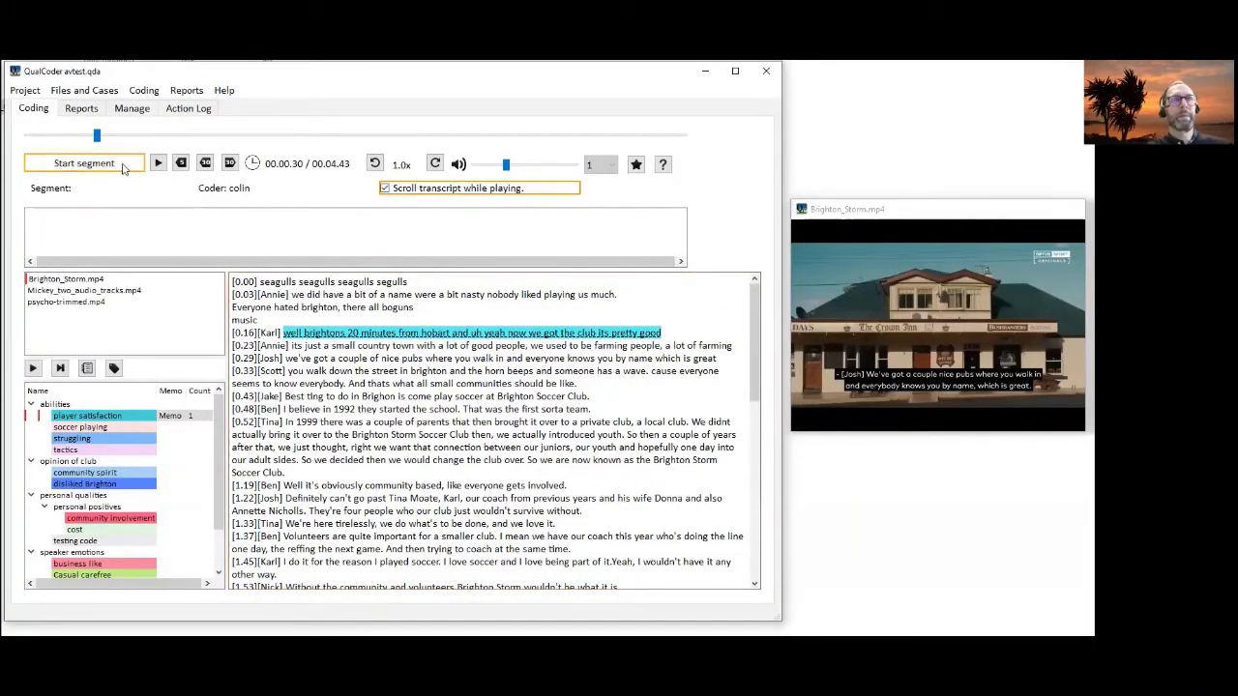
Play the video, then drag the position slider back to 0:00.
click(157, 164)
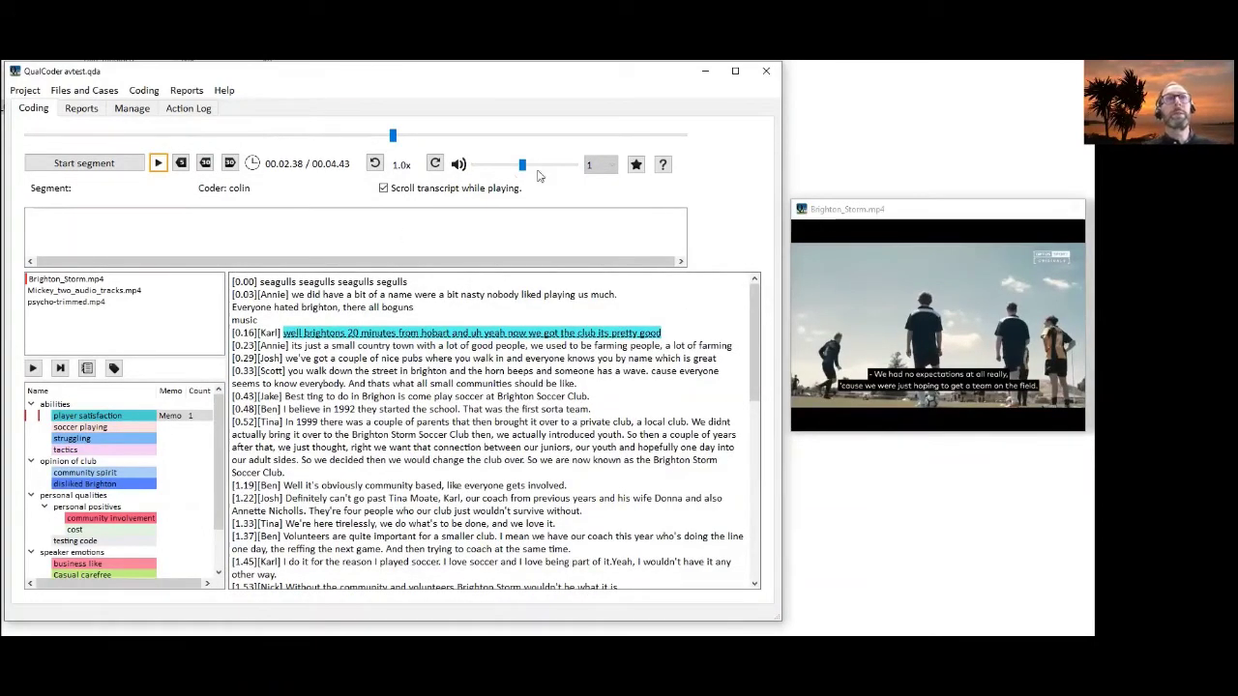
drag(391, 135, 29, 136)
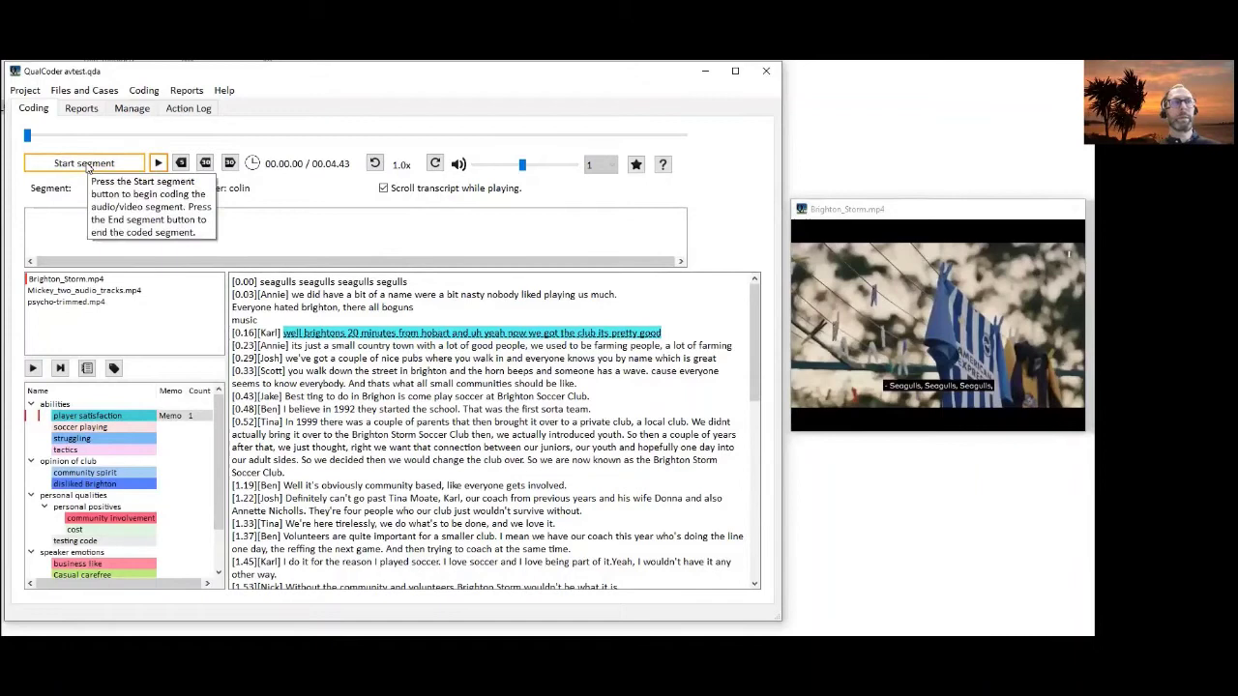
Mark a video segment from 0:00 to 0:12 while playing, then pause at 0:13.
click(86, 166)
click(160, 164)
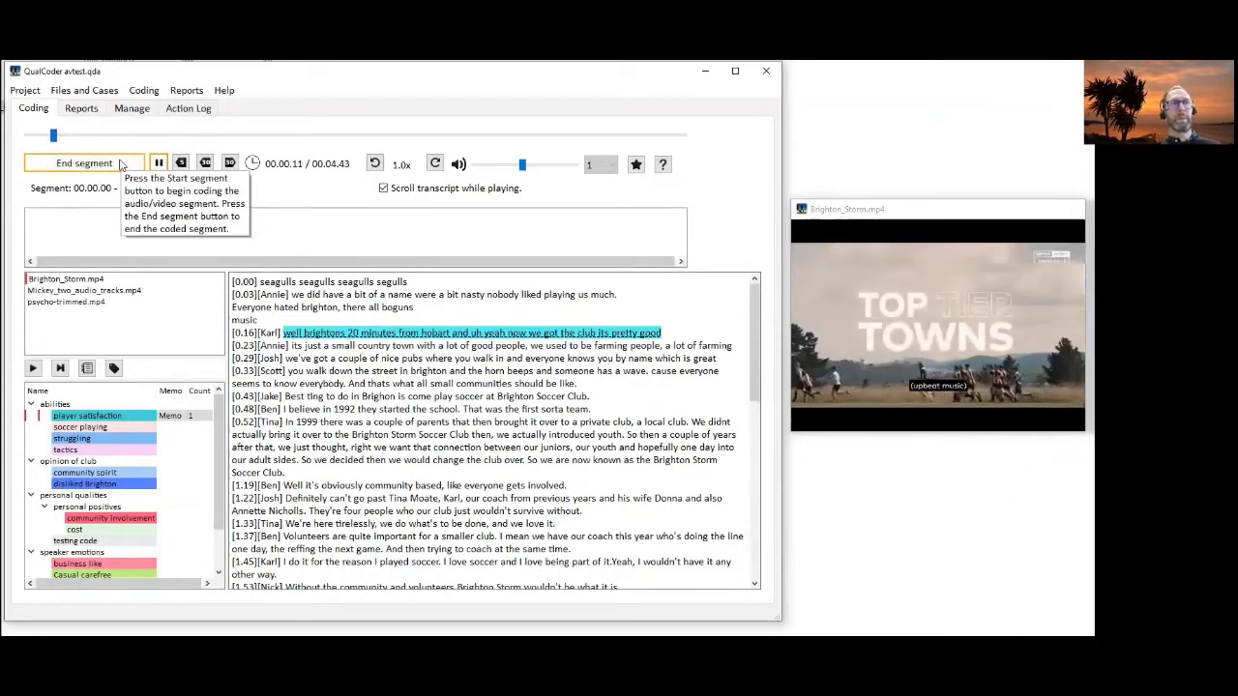
click(120, 165)
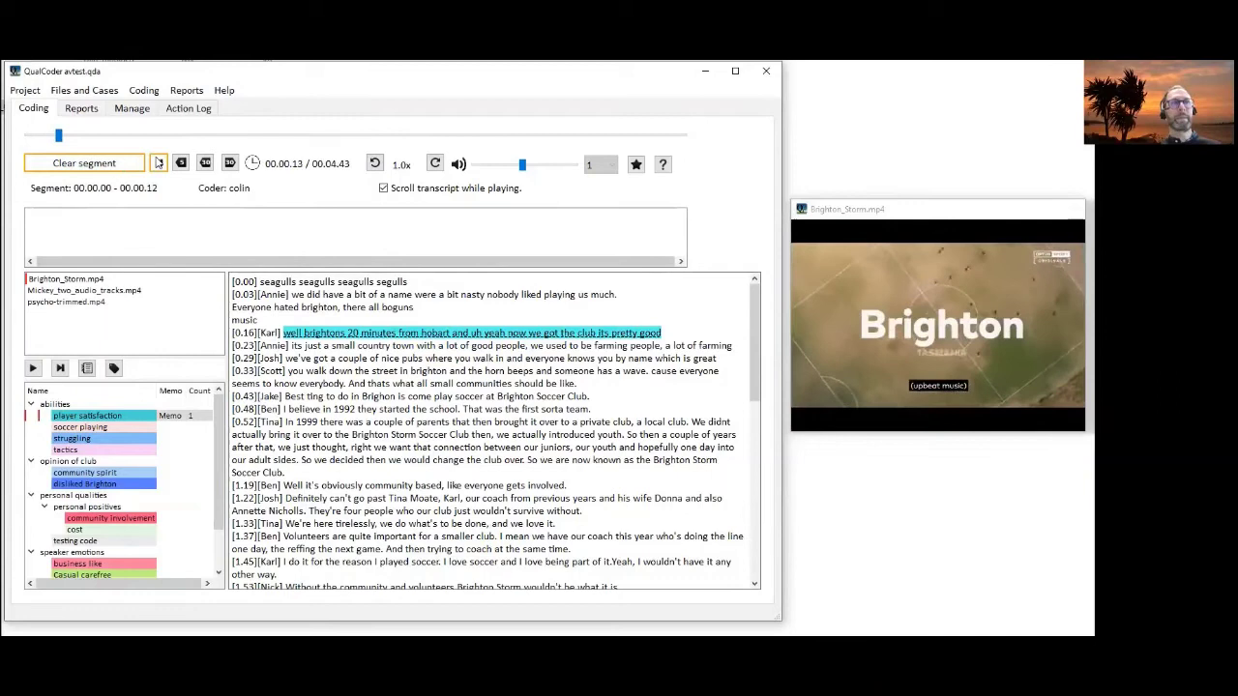
click(159, 163)
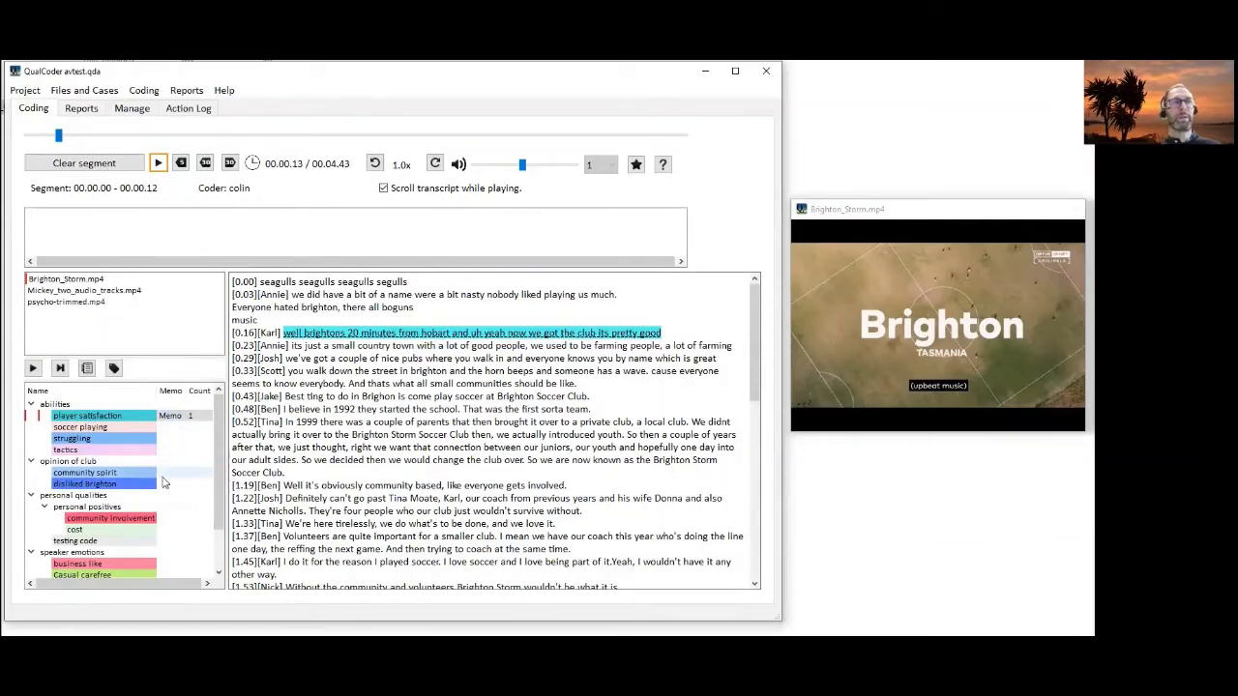
Code the 0:00–0:12 clip as tactics, then mark 0:43–0:51 and code it as community involvement.
right_click(83, 453)
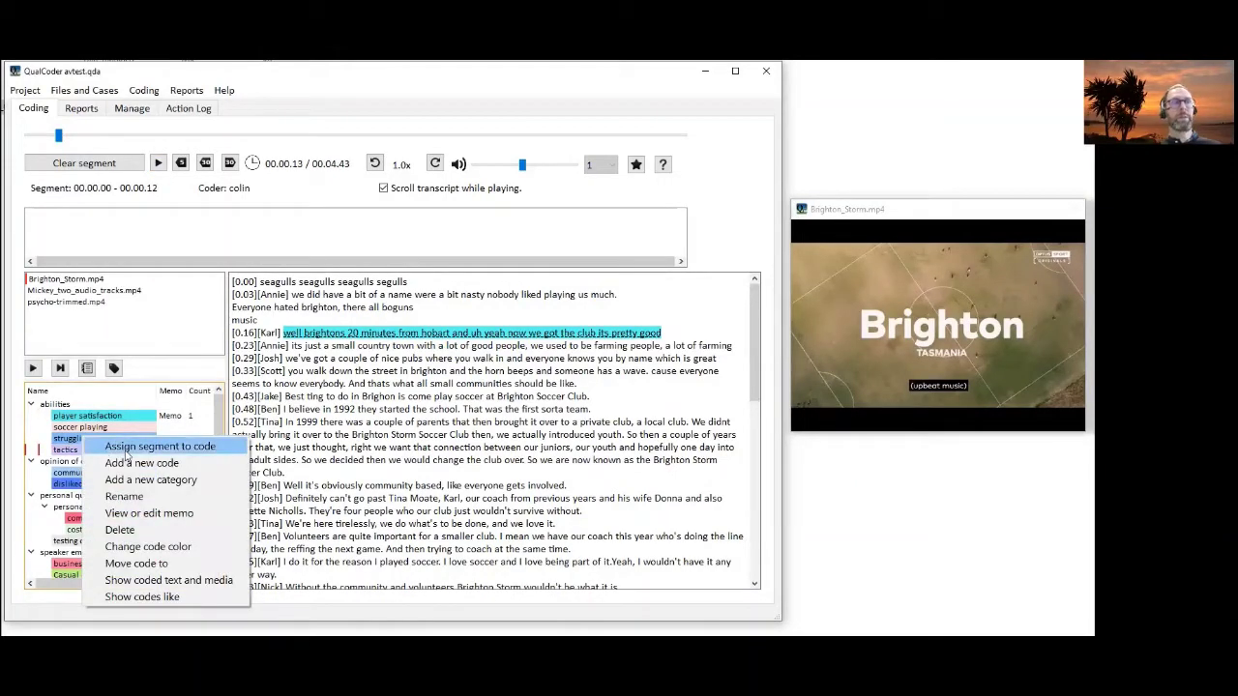
click(127, 447)
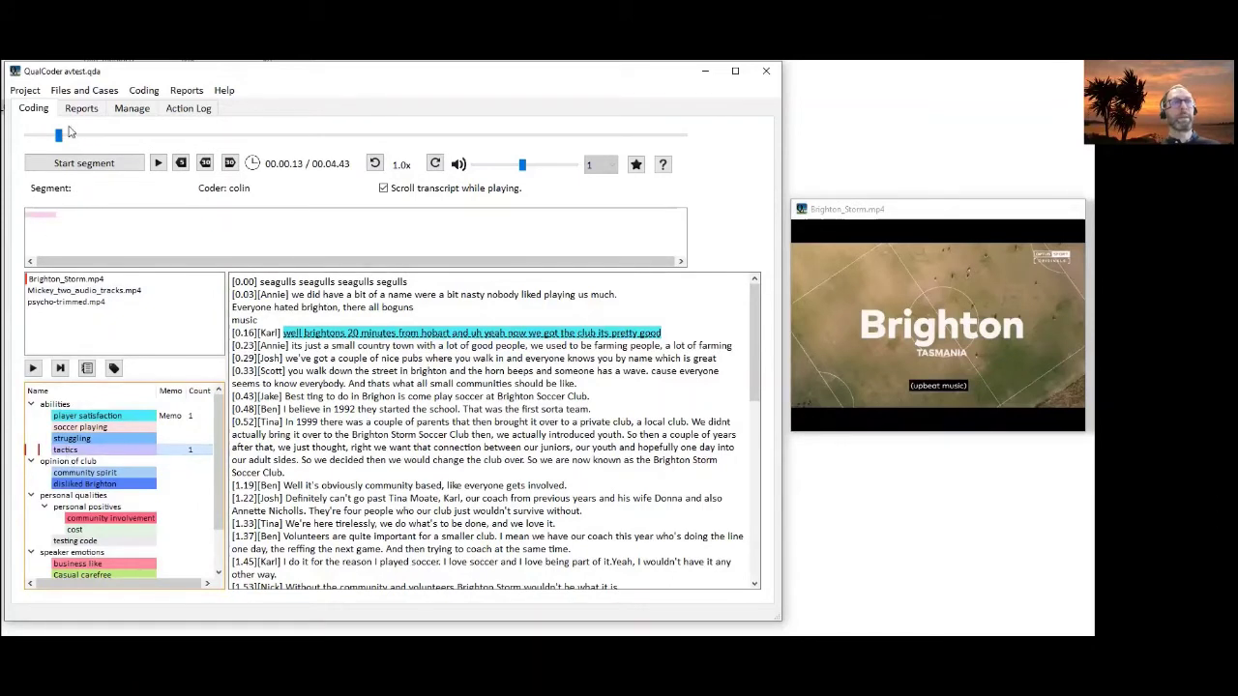
drag(60, 137, 134, 138)
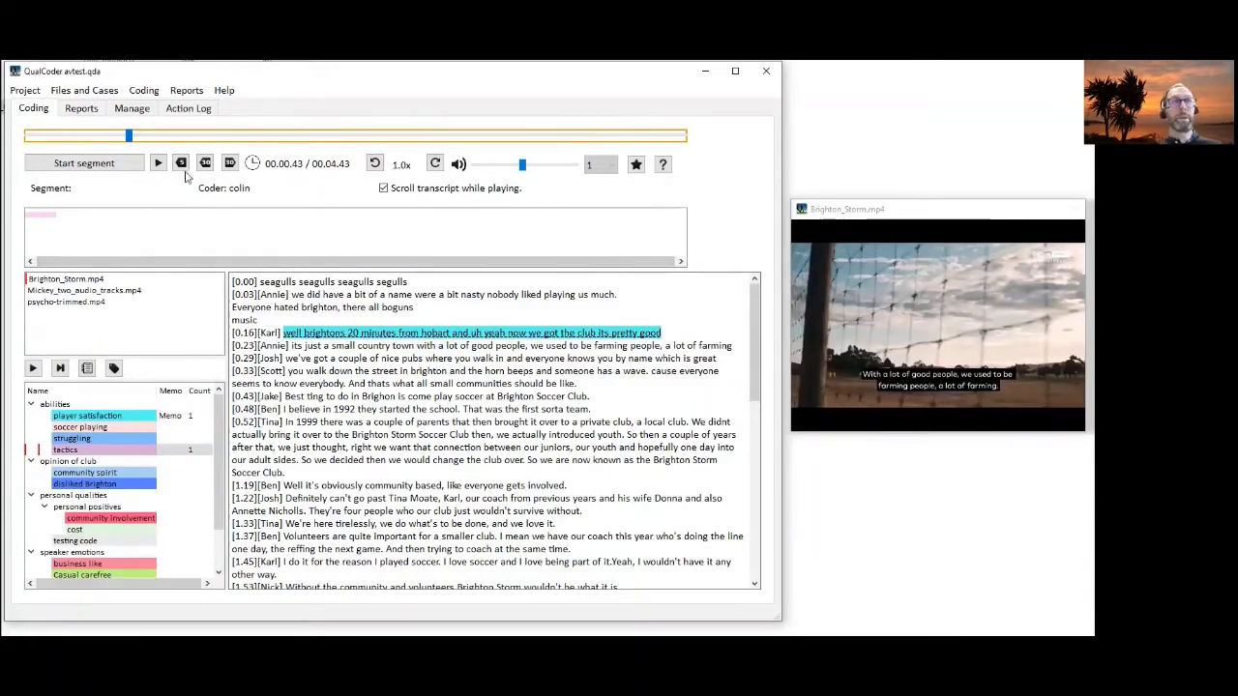
click(106, 168)
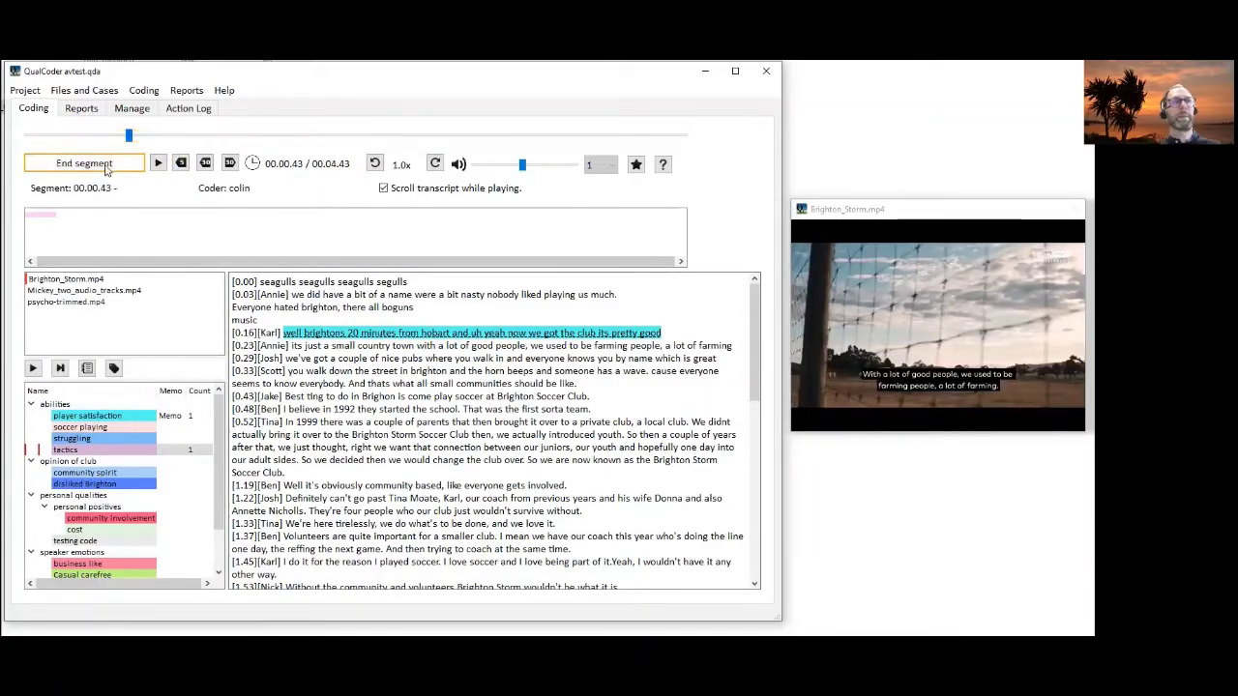
click(157, 163)
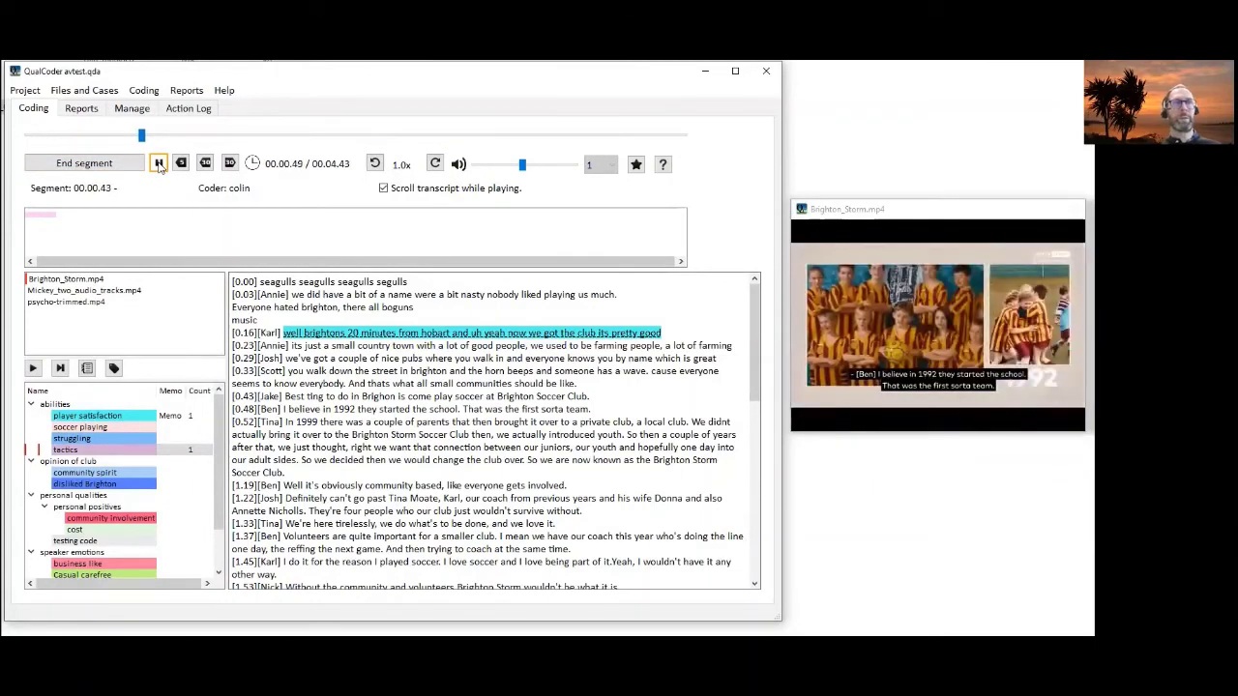
click(140, 165)
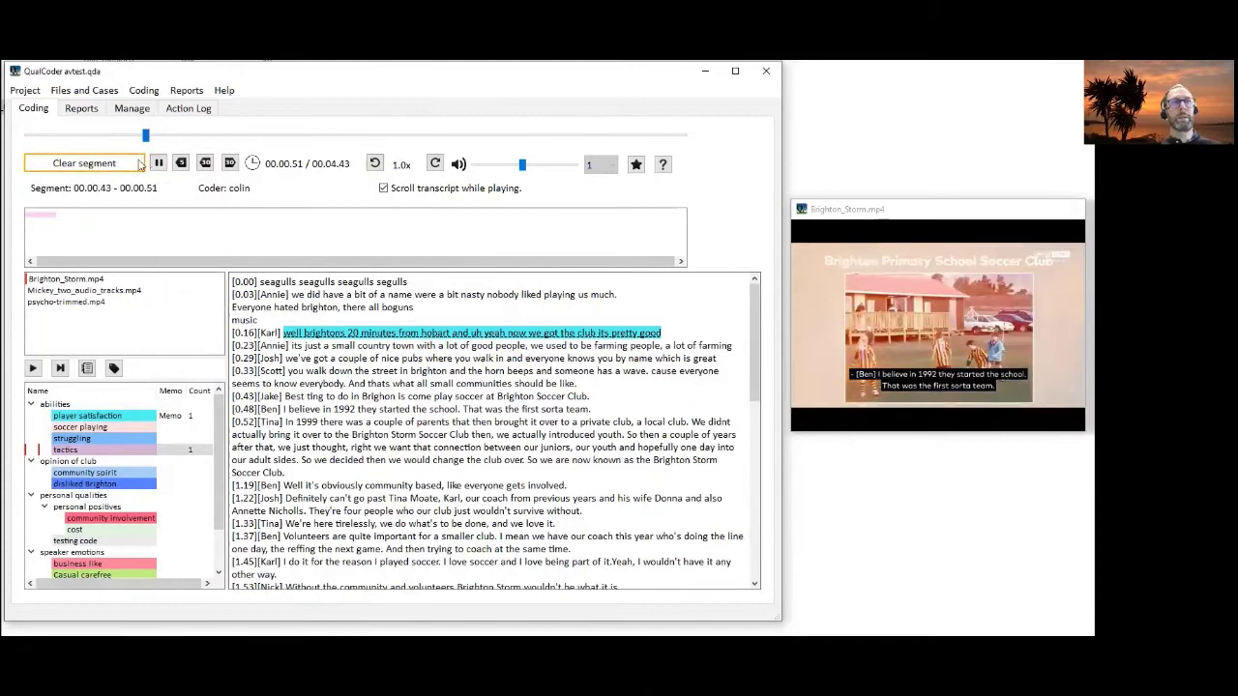
click(158, 163)
scroll(115, 542, down, 1)
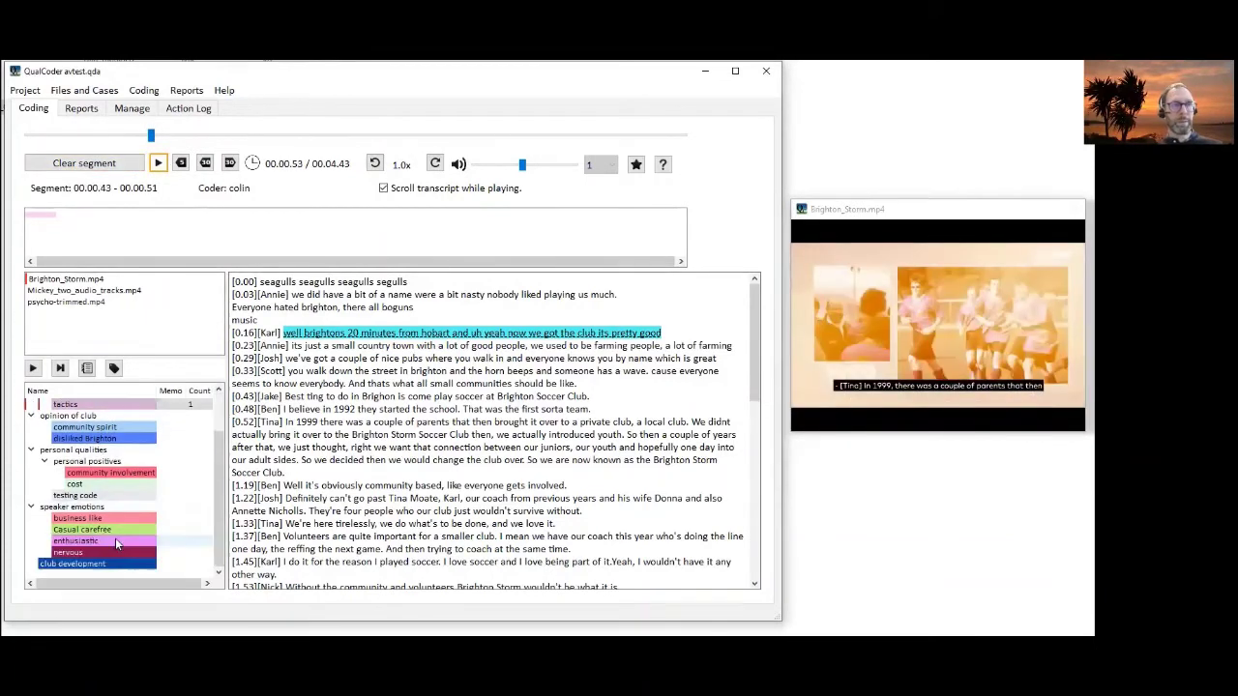
right_click(88, 476)
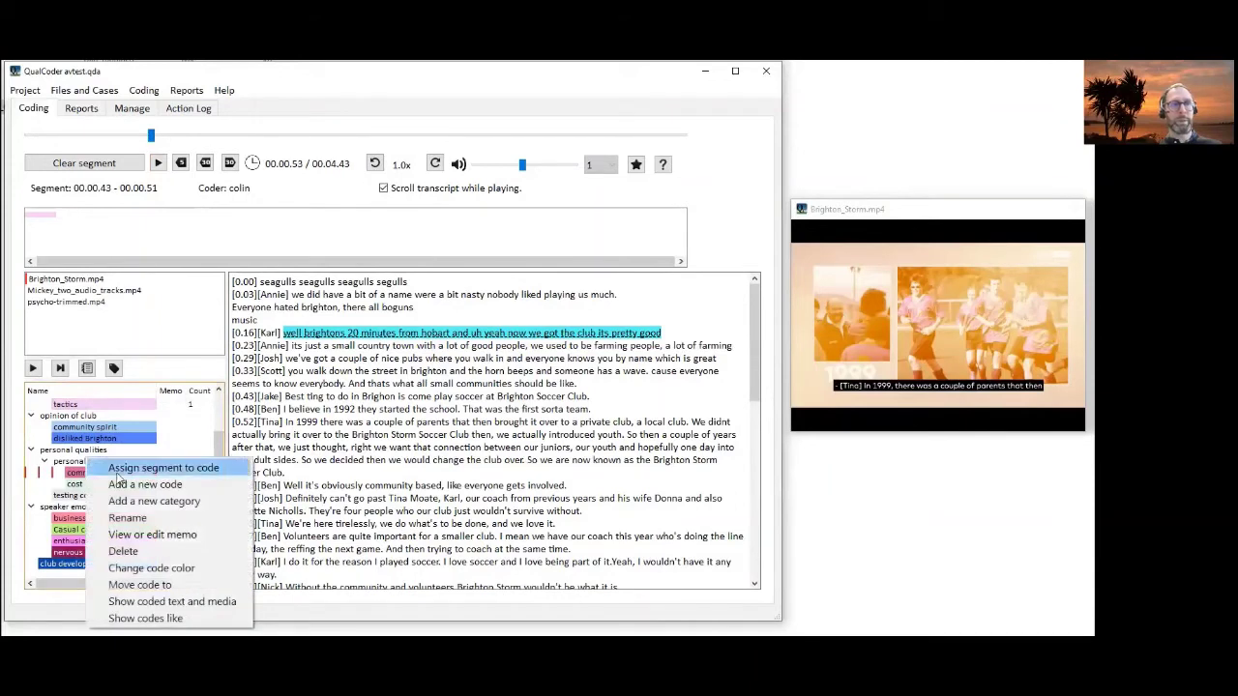
click(118, 469)
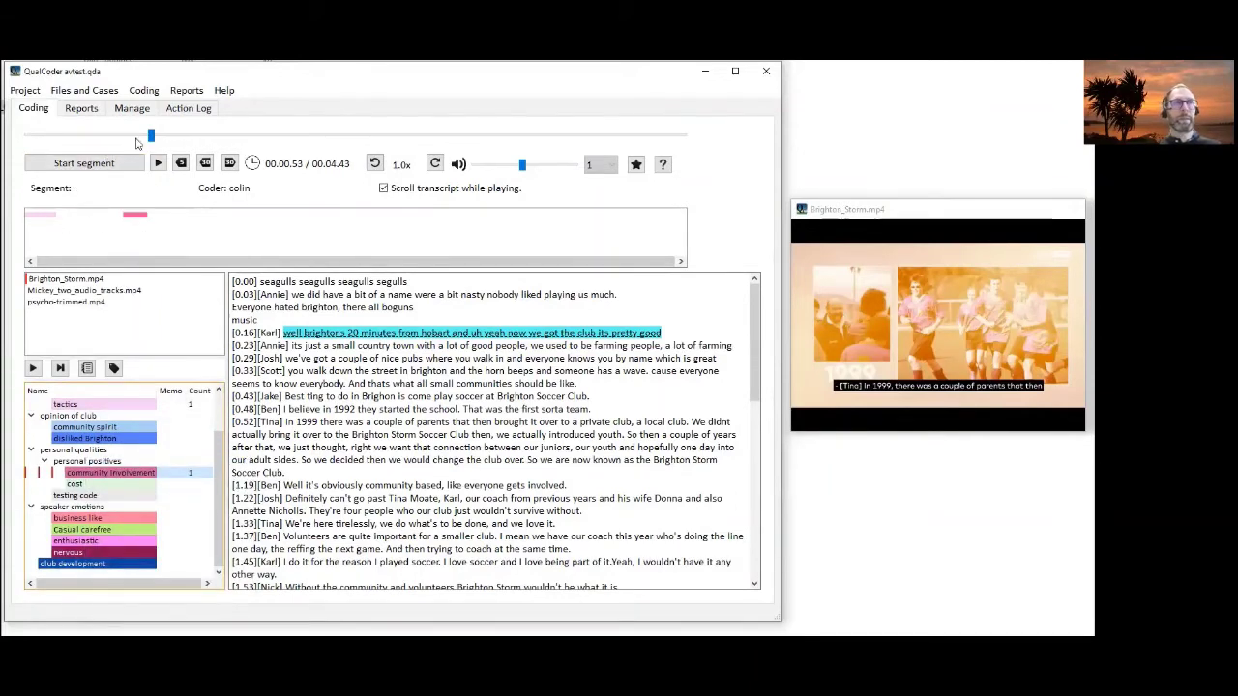
drag(150, 136, 38, 140)
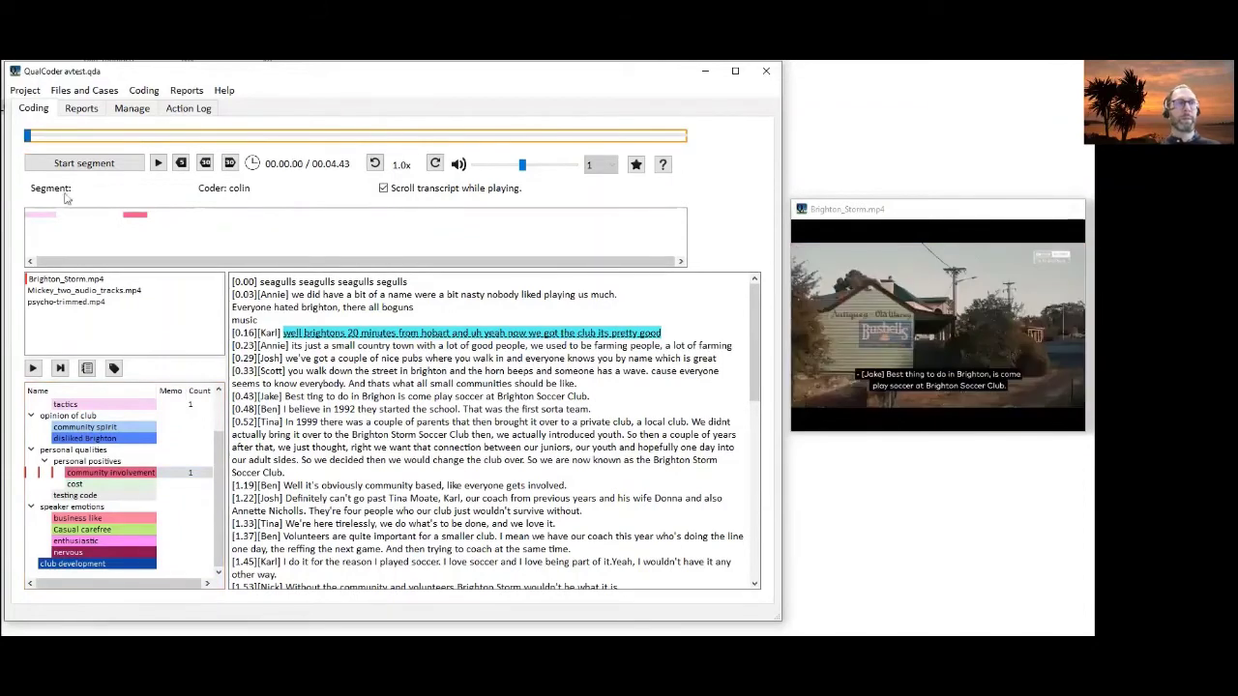
click(159, 163)
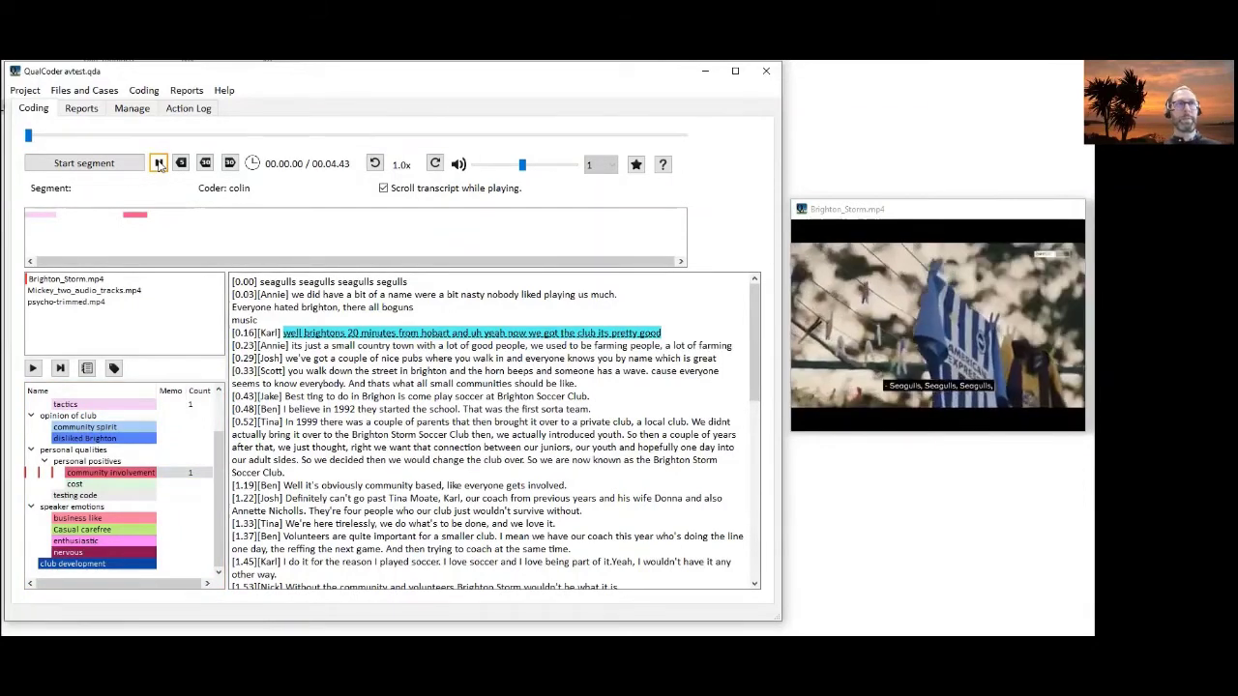
right_click(137, 218)
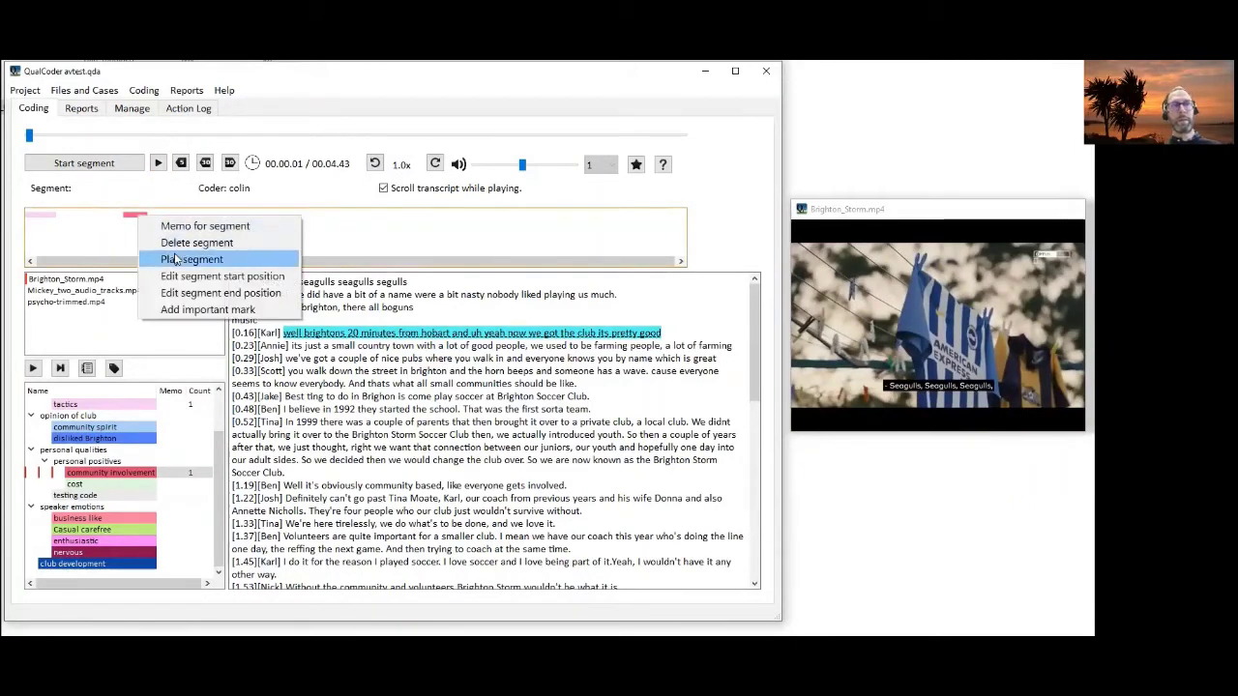
click(184, 260)
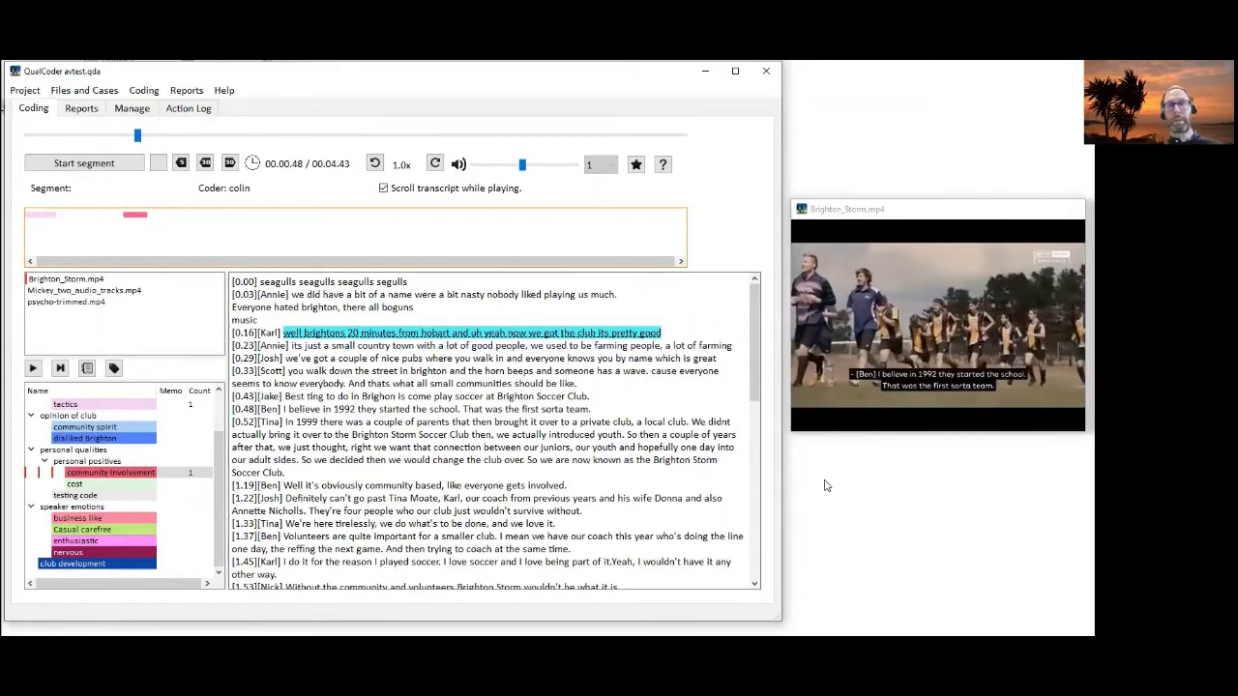
Mark the community involvement segment as important and toggle the important-only filter.
right_click(145, 215)
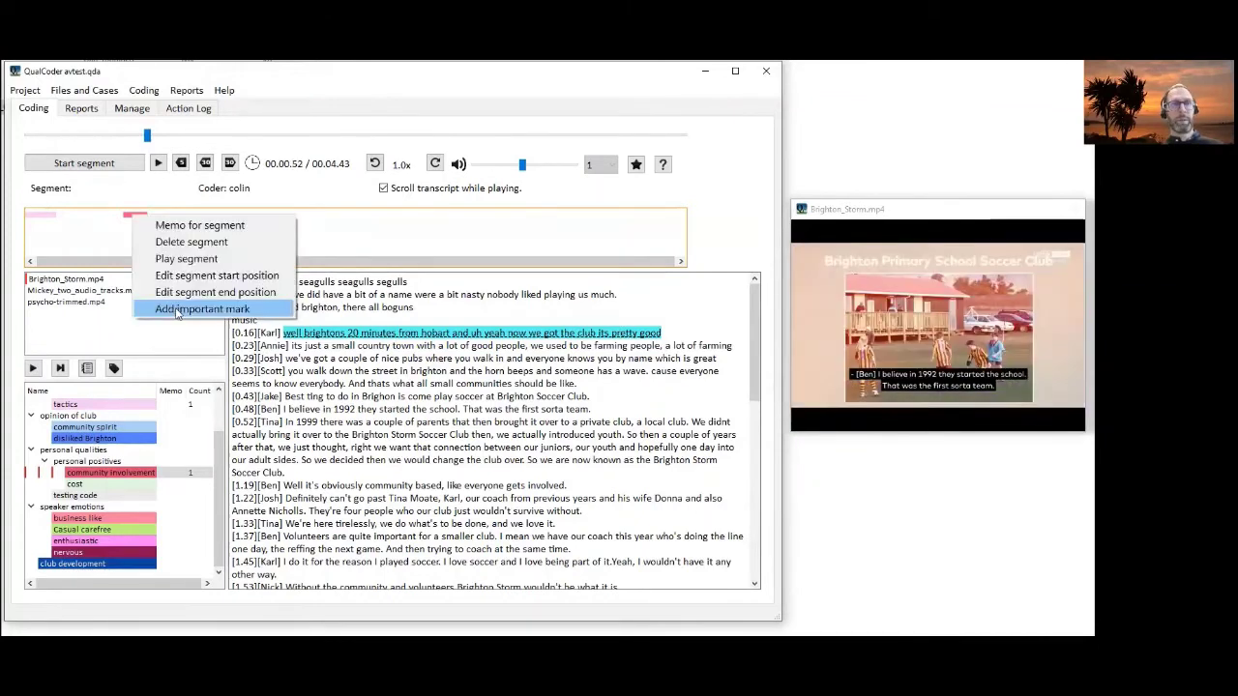
click(177, 309)
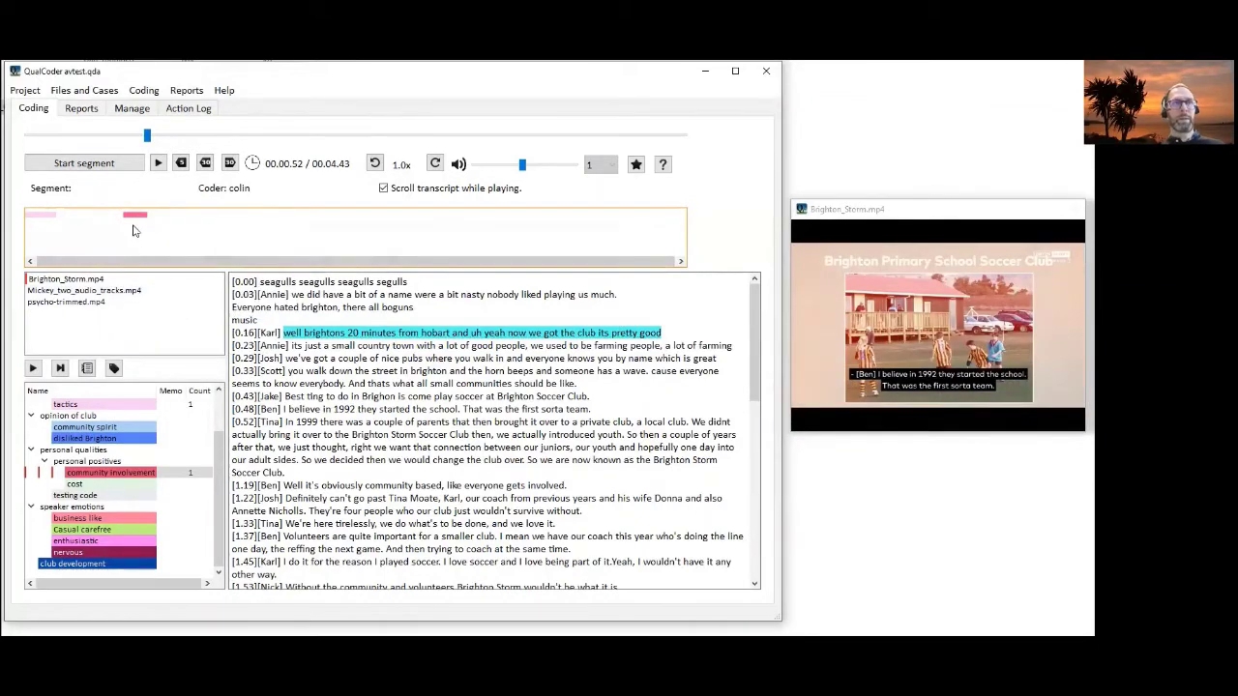
click(635, 166)
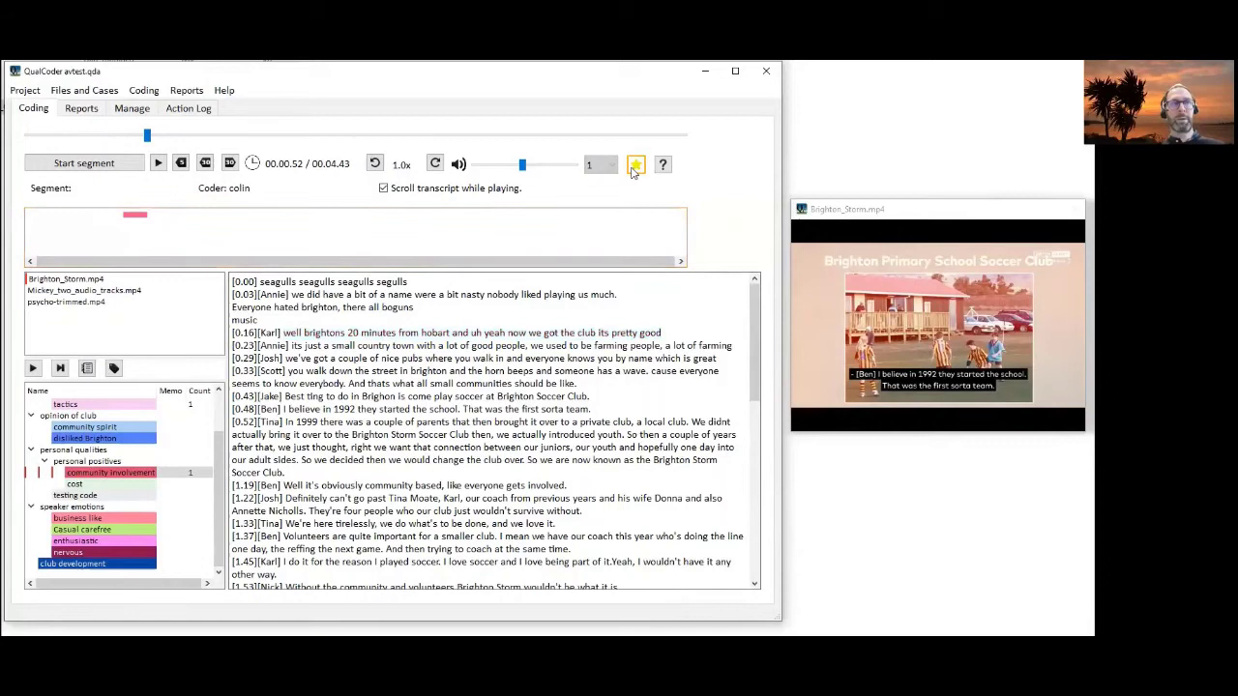
Add the memo 'a memo' to the community involvement segment.
right_click(131, 218)
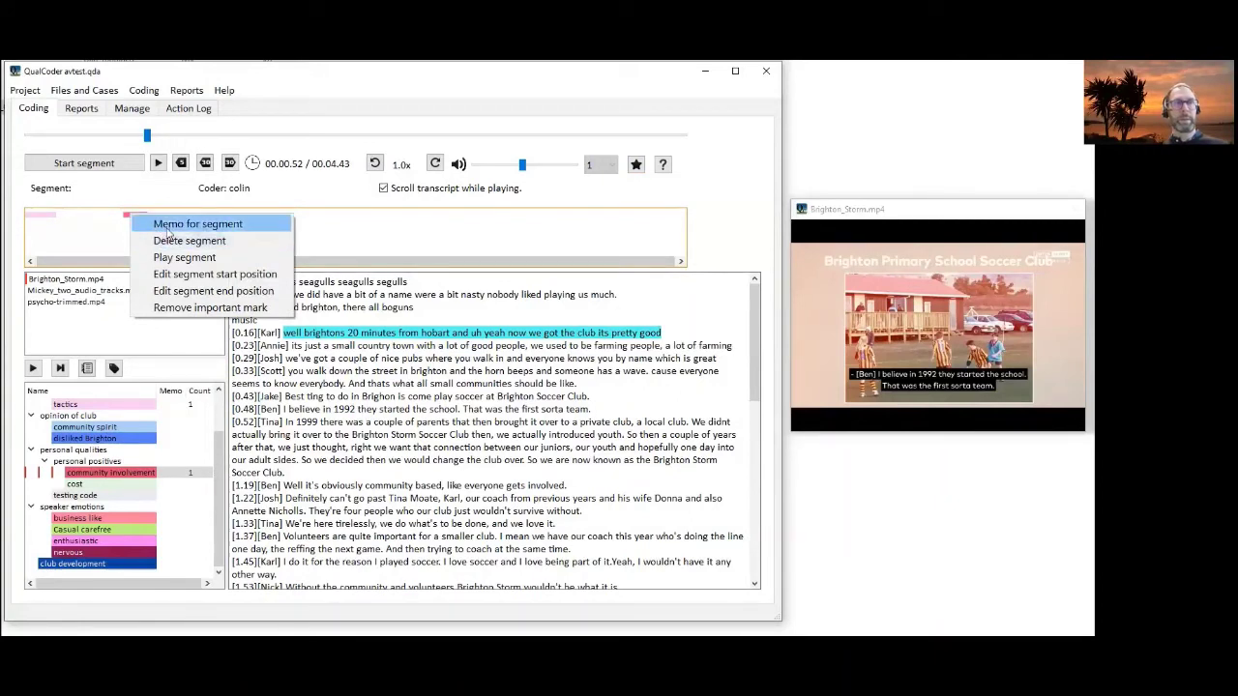
click(171, 226)
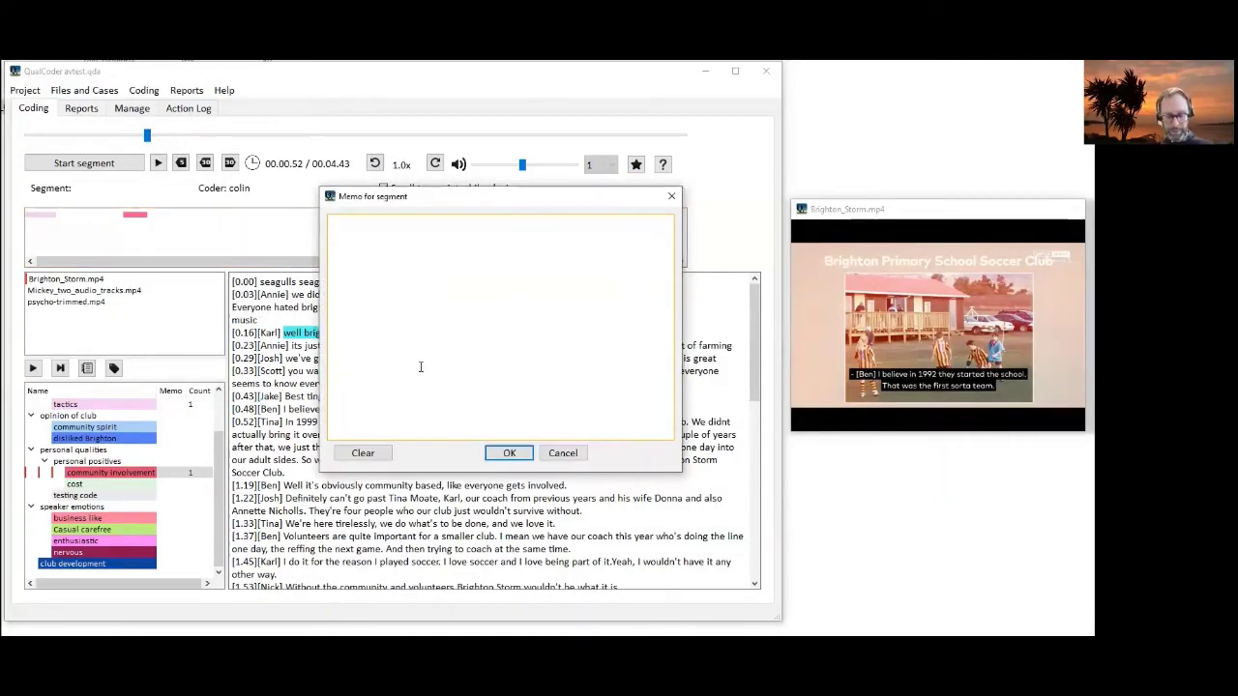
text(amemo)
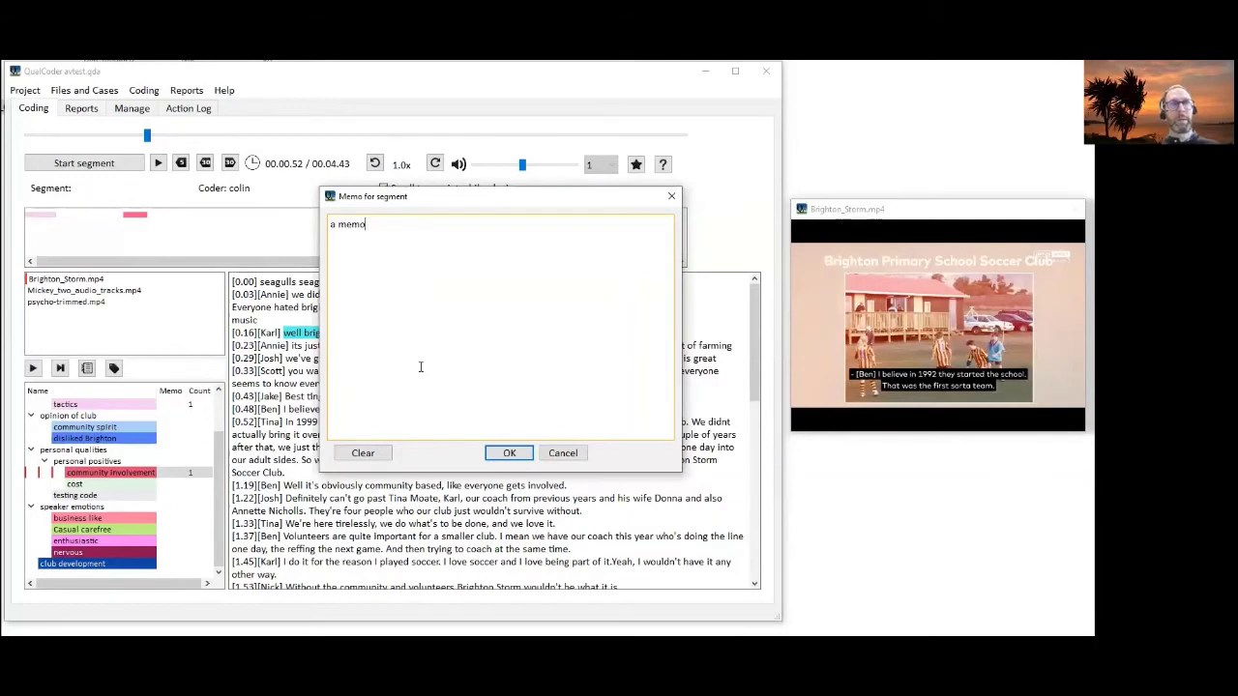
click(508, 454)
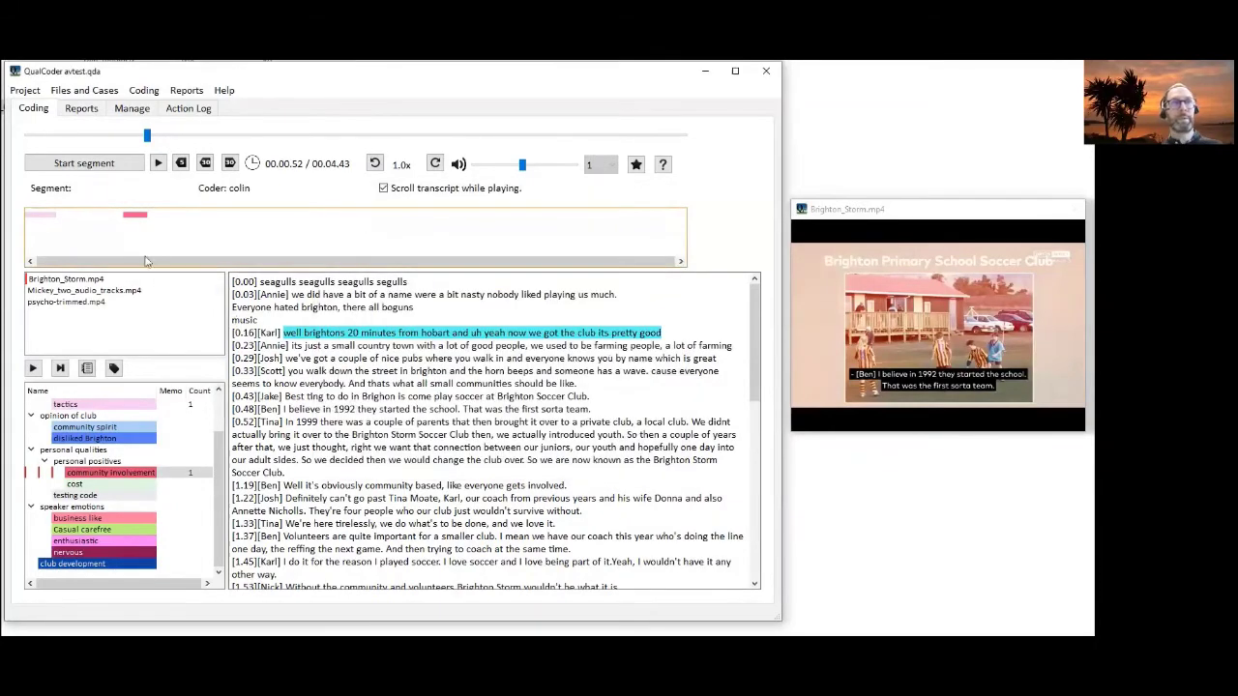
mouse_move(135, 215)
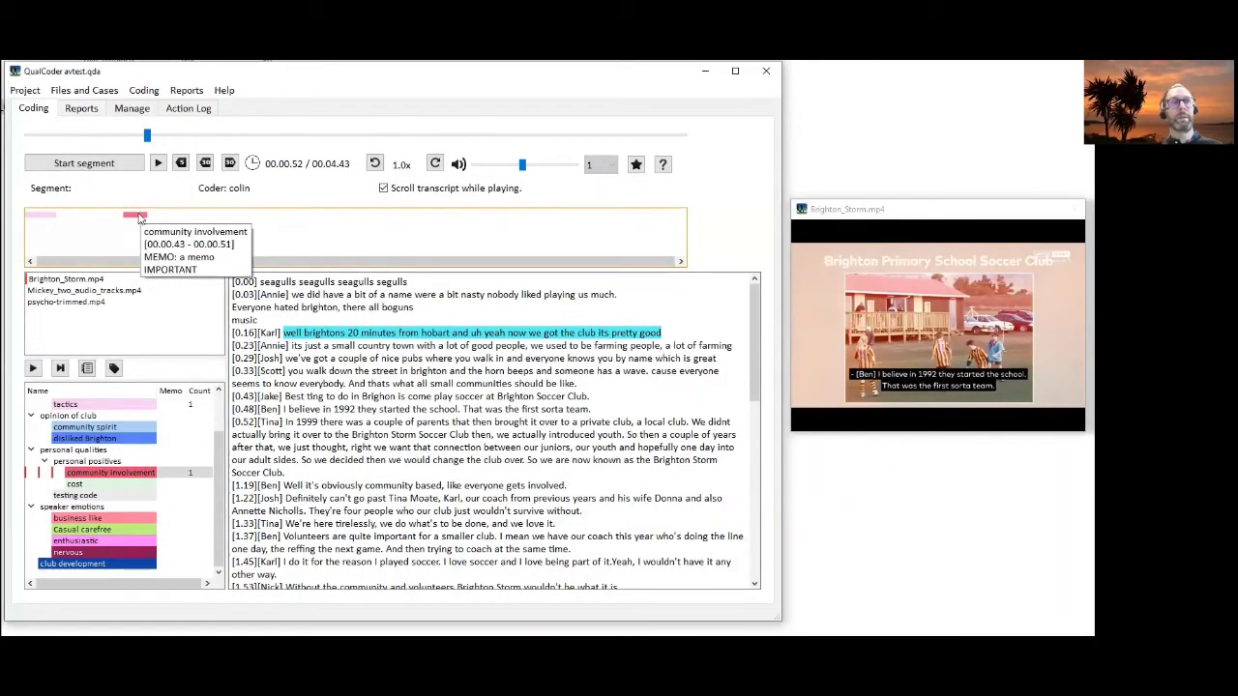
right_click(139, 218)
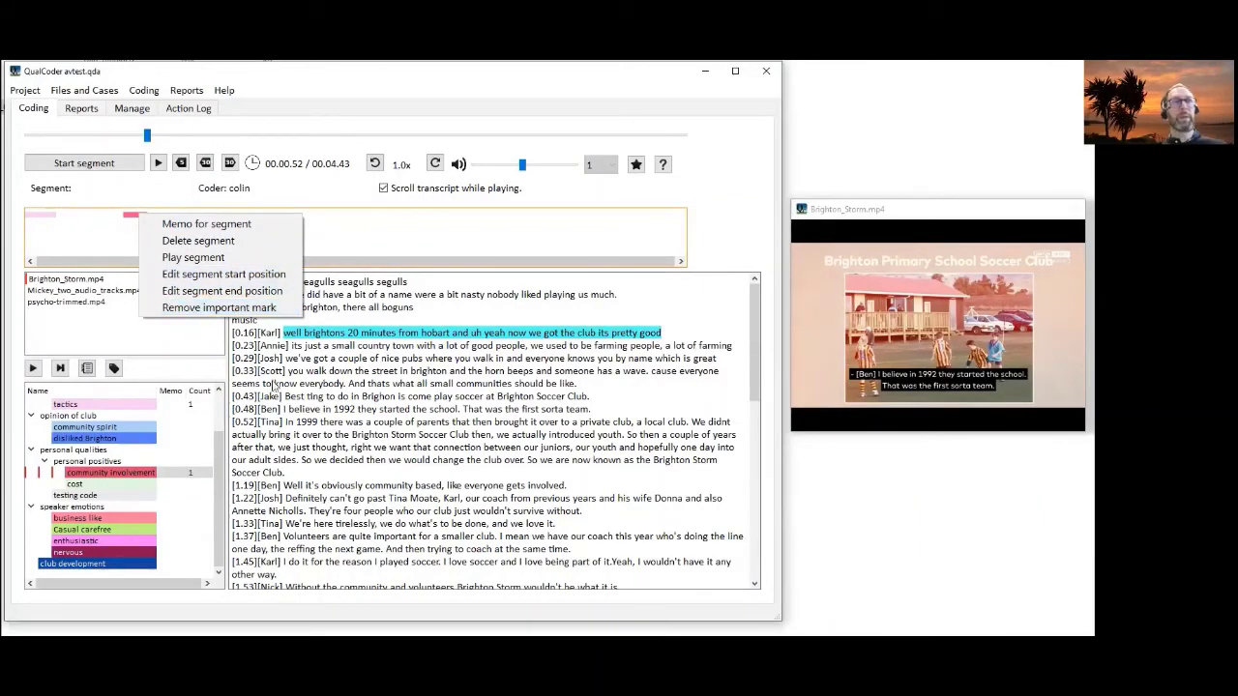
click(296, 384)
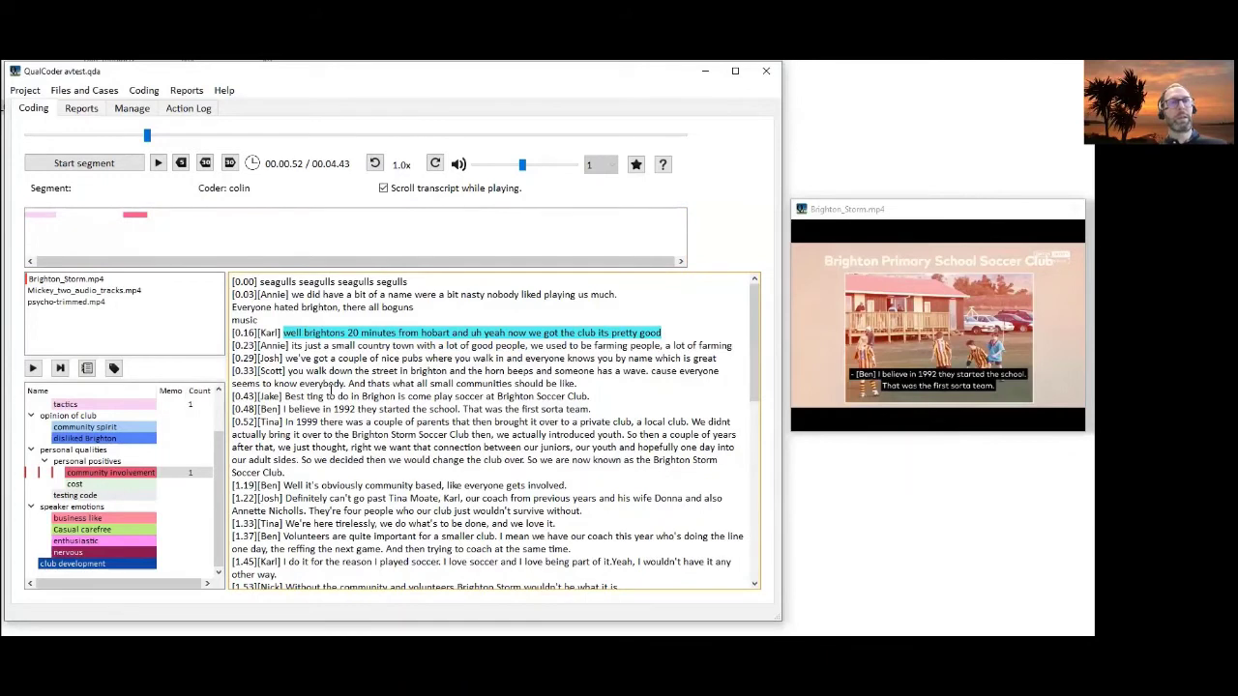
drag(297, 384, 488, 384)
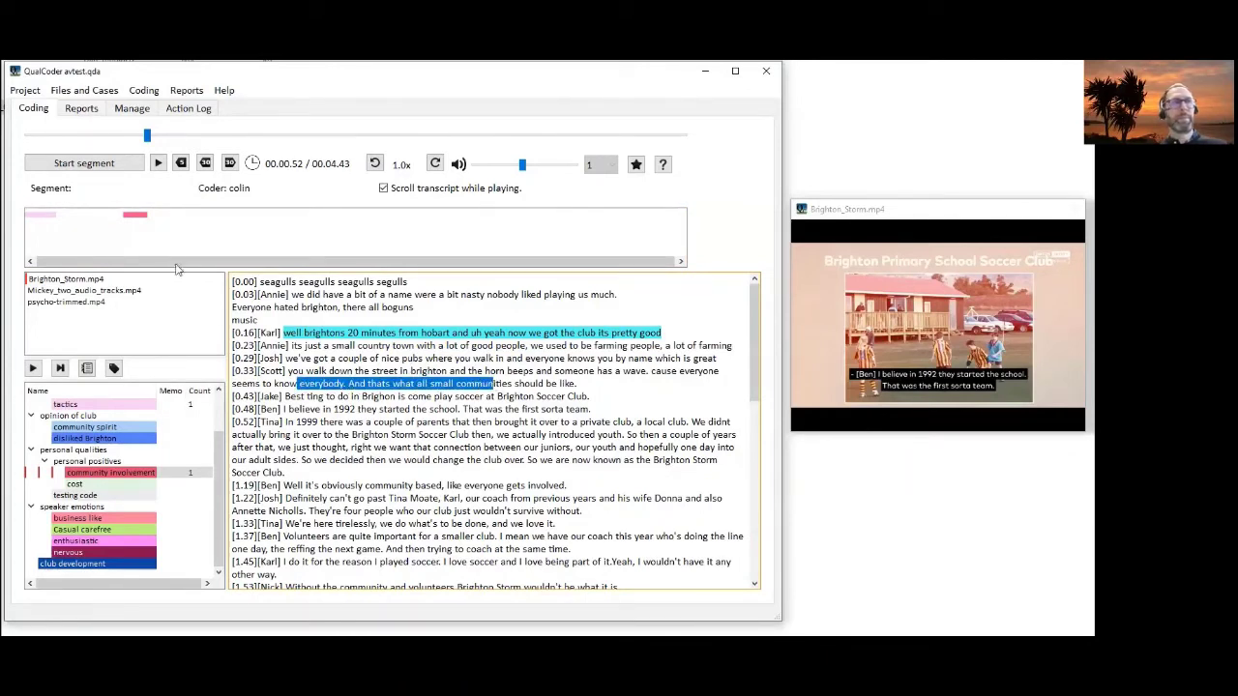
click(134, 217)
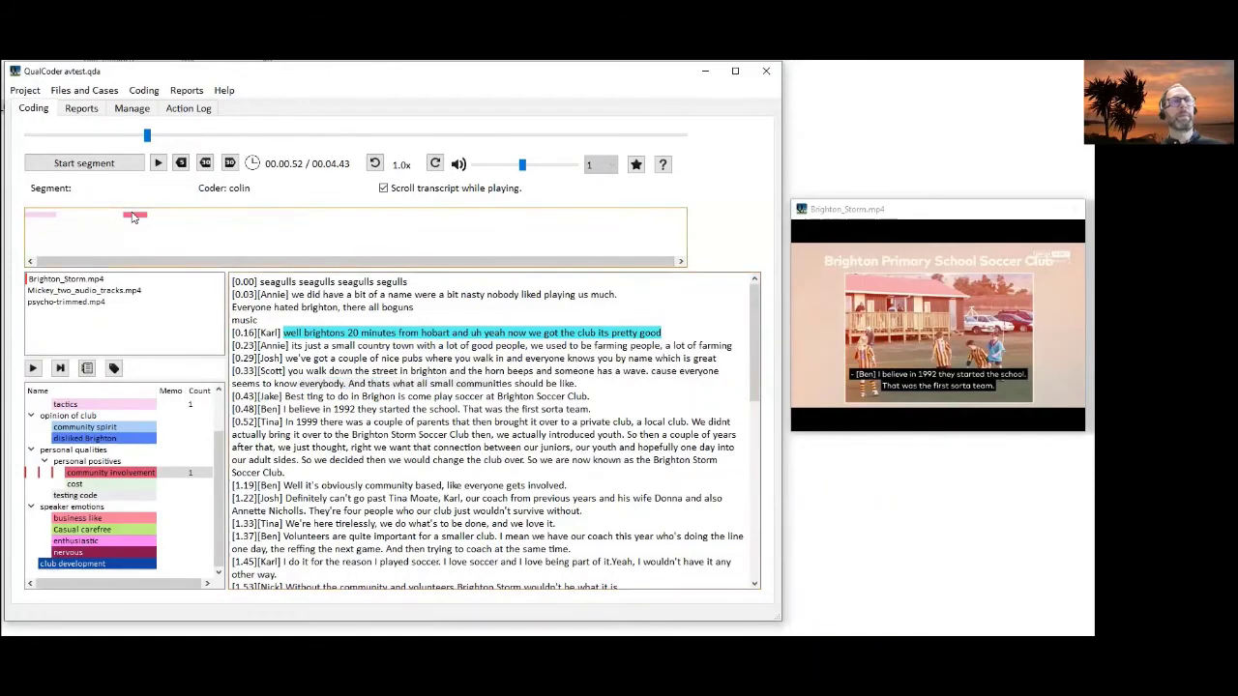
right_click(133, 218)
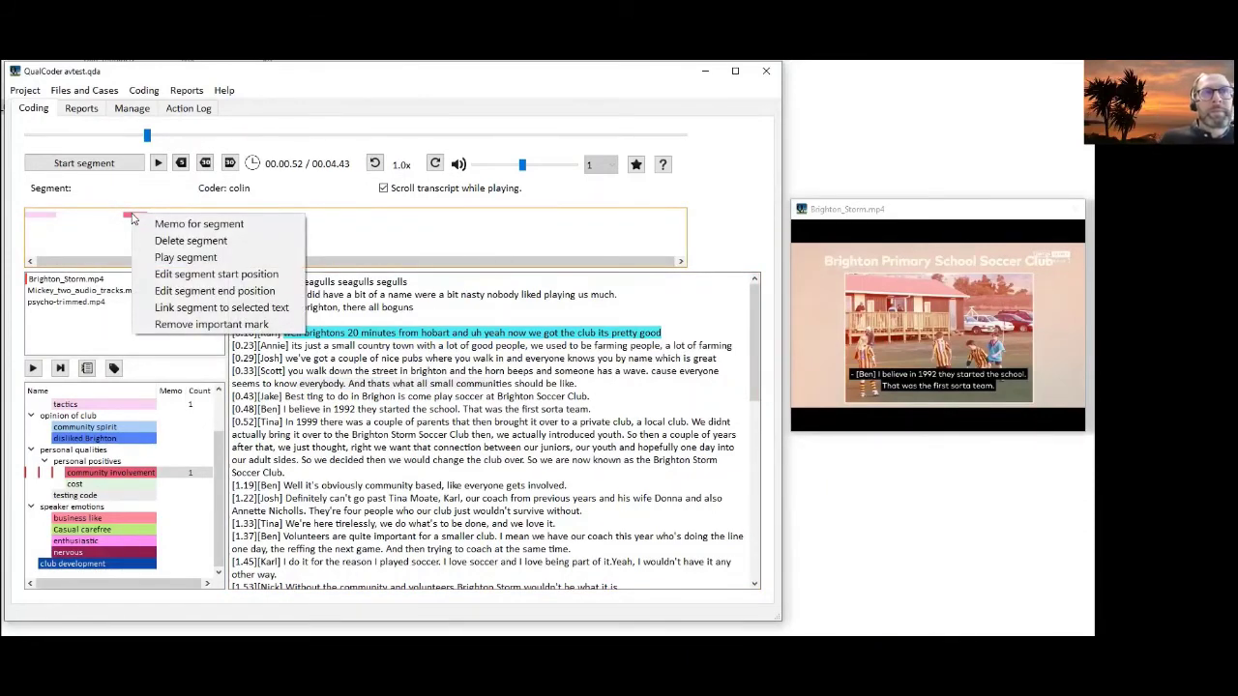
click(379, 446)
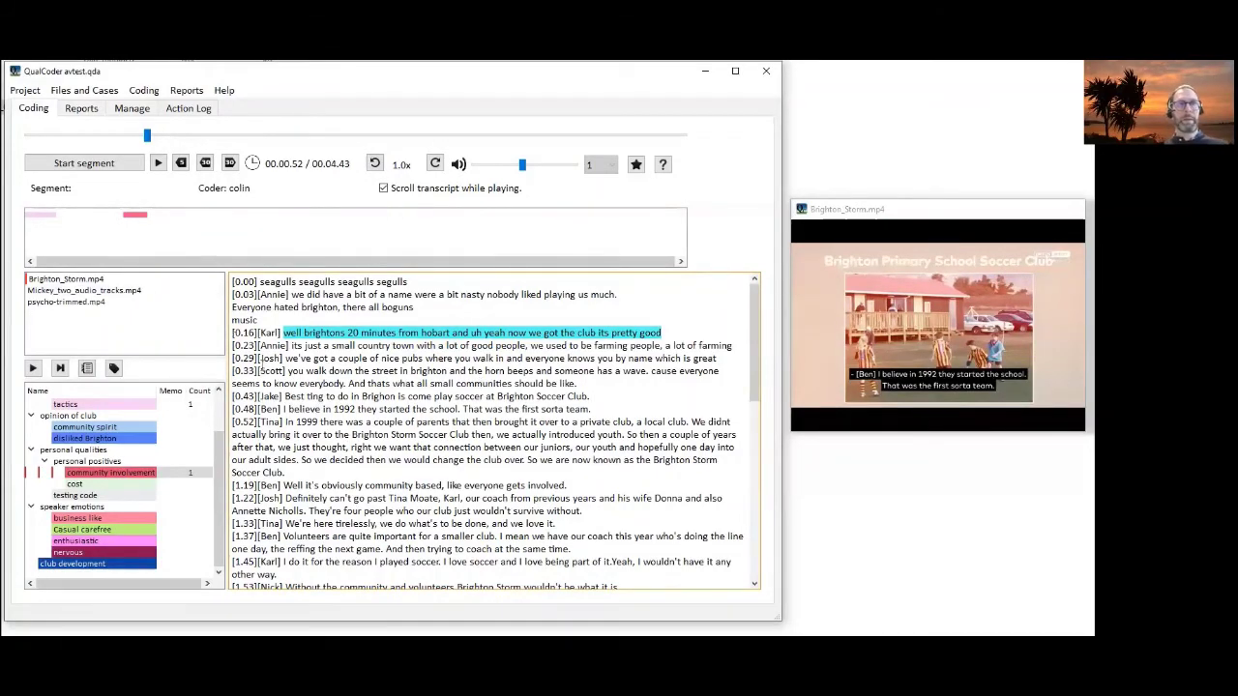
click(140, 217)
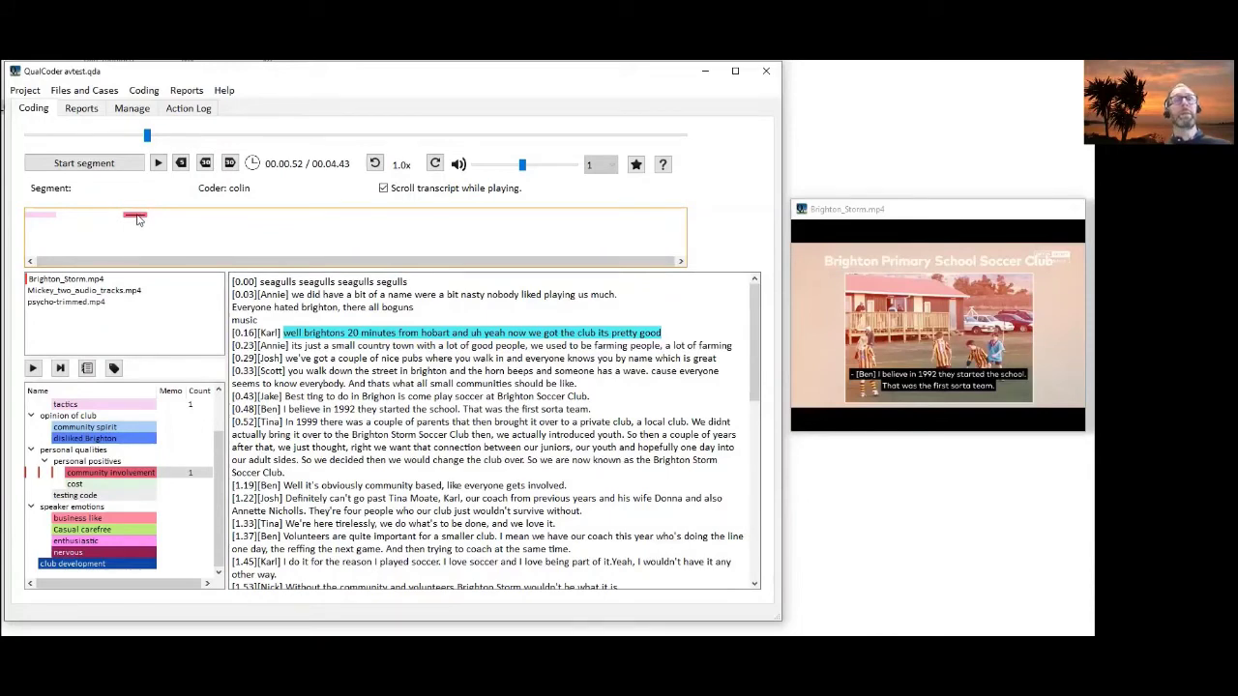
Select Jake's [0.43] Brighton Soccer Club line and link the coded video segment to it.
right_click(138, 219)
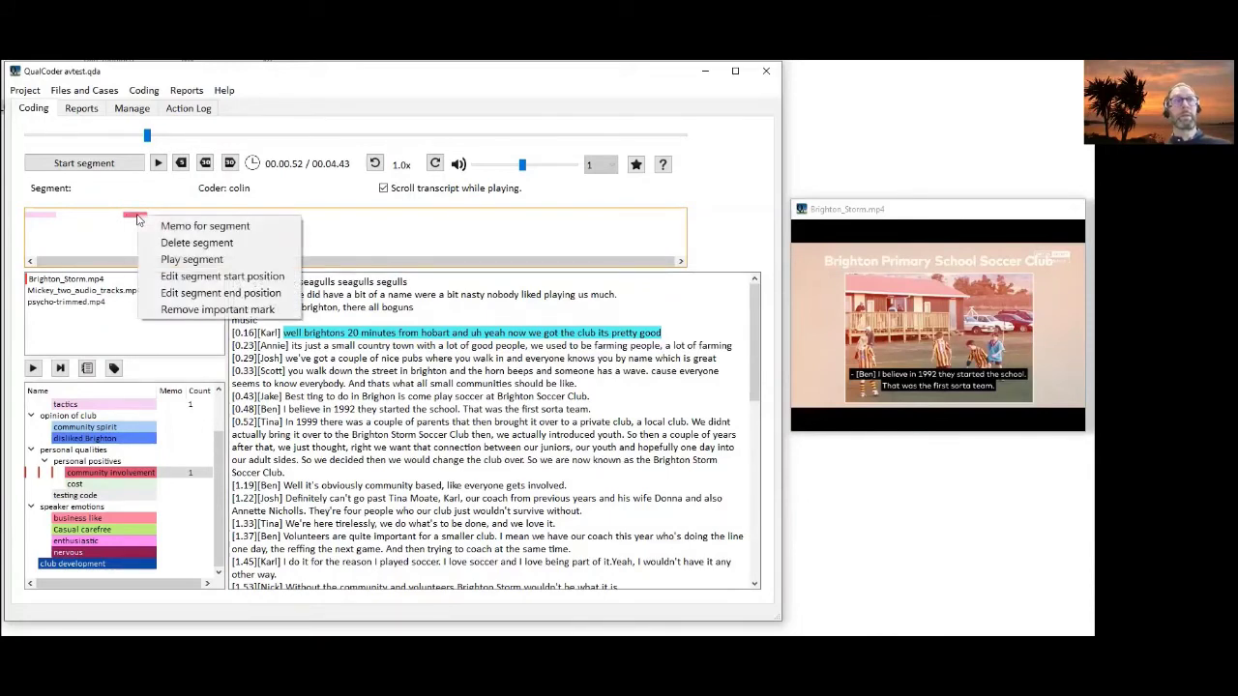
key(Escape)
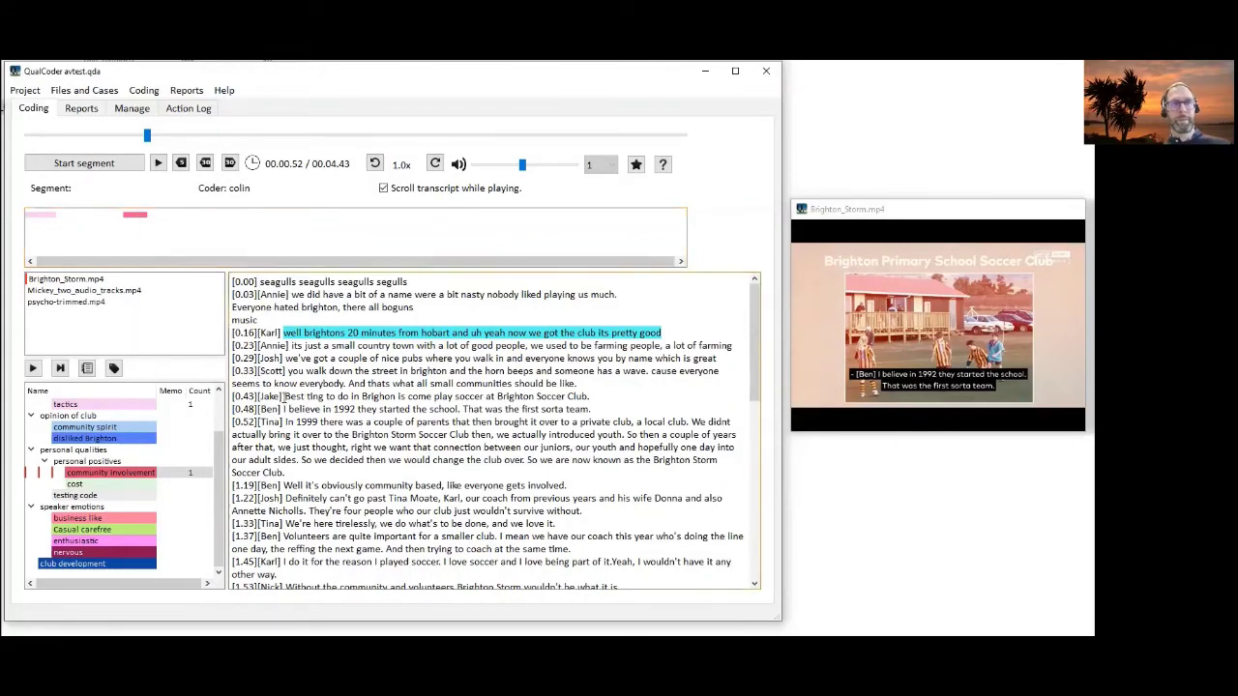
drag(285, 396, 589, 396)
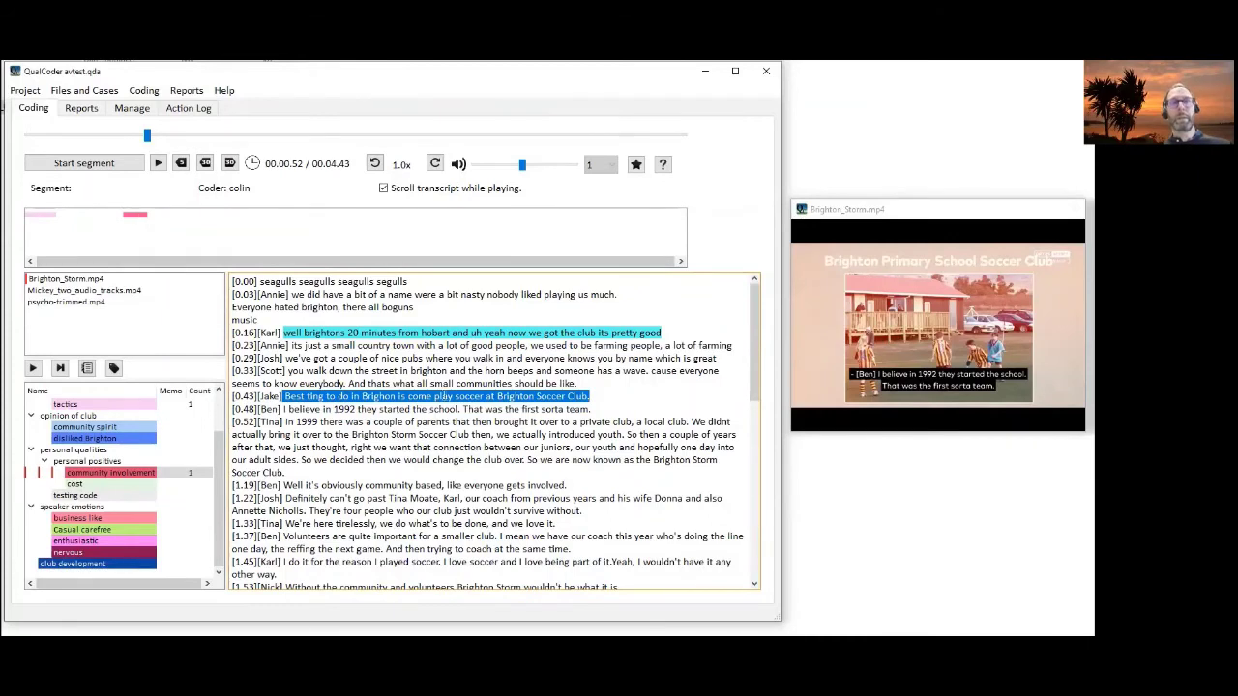
right_click(136, 218)
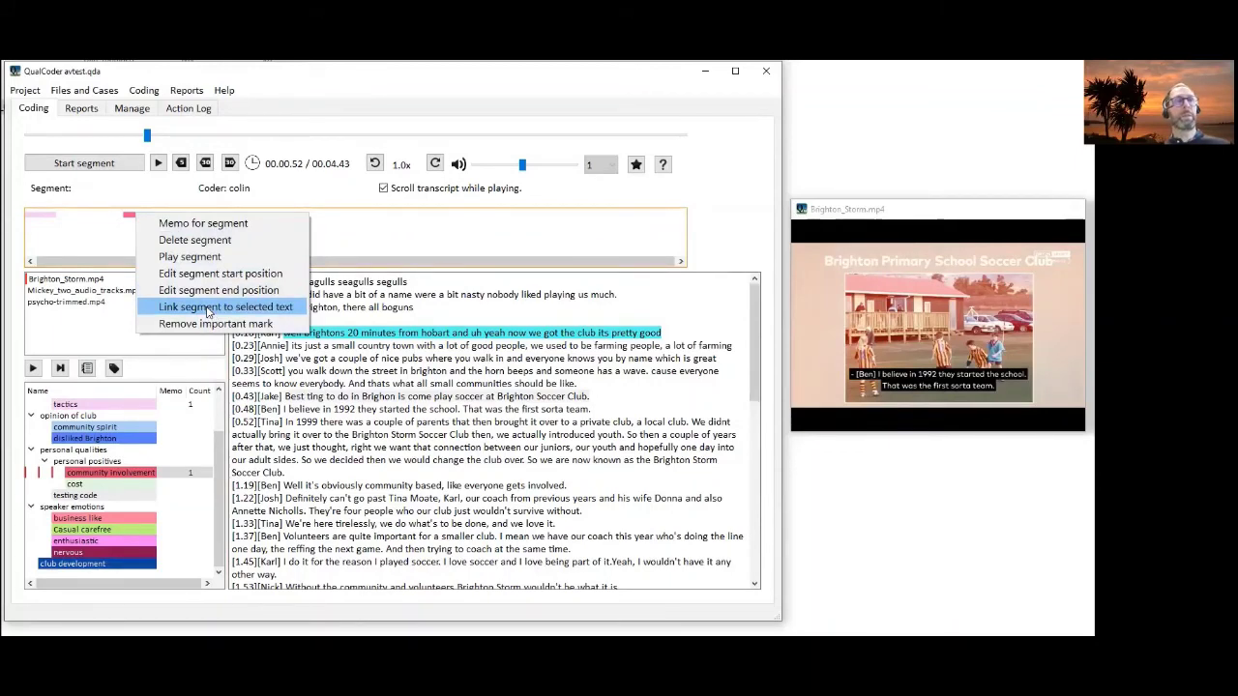
click(206, 308)
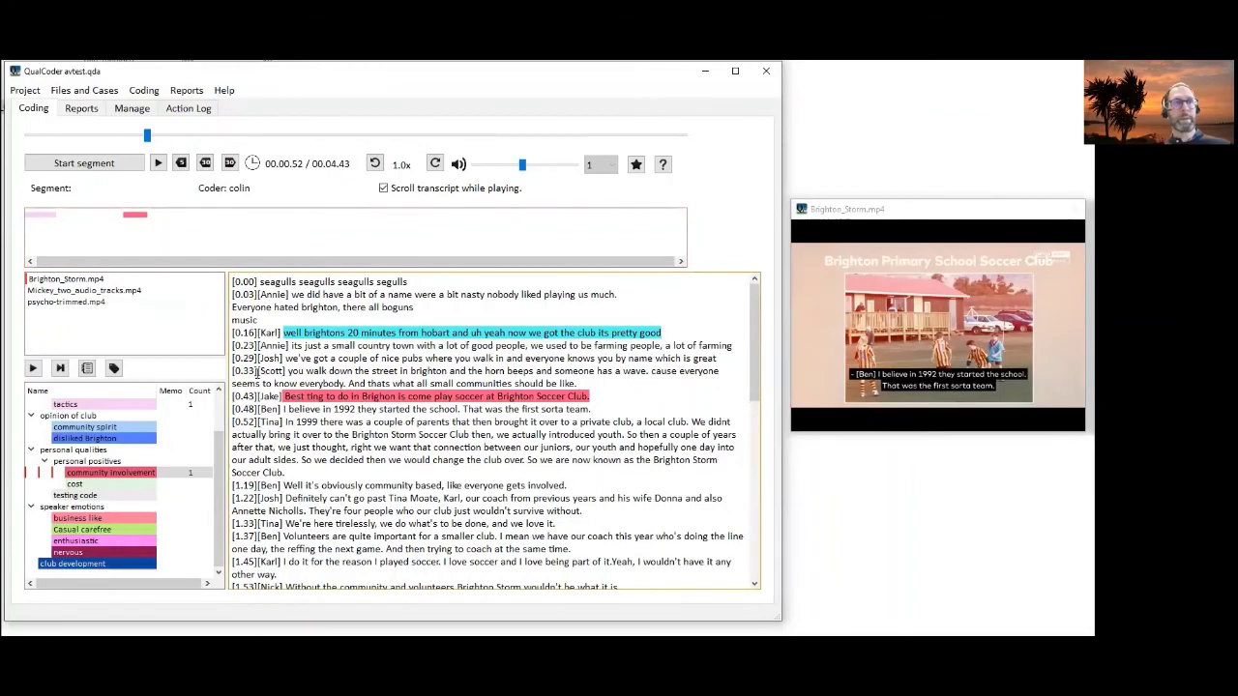